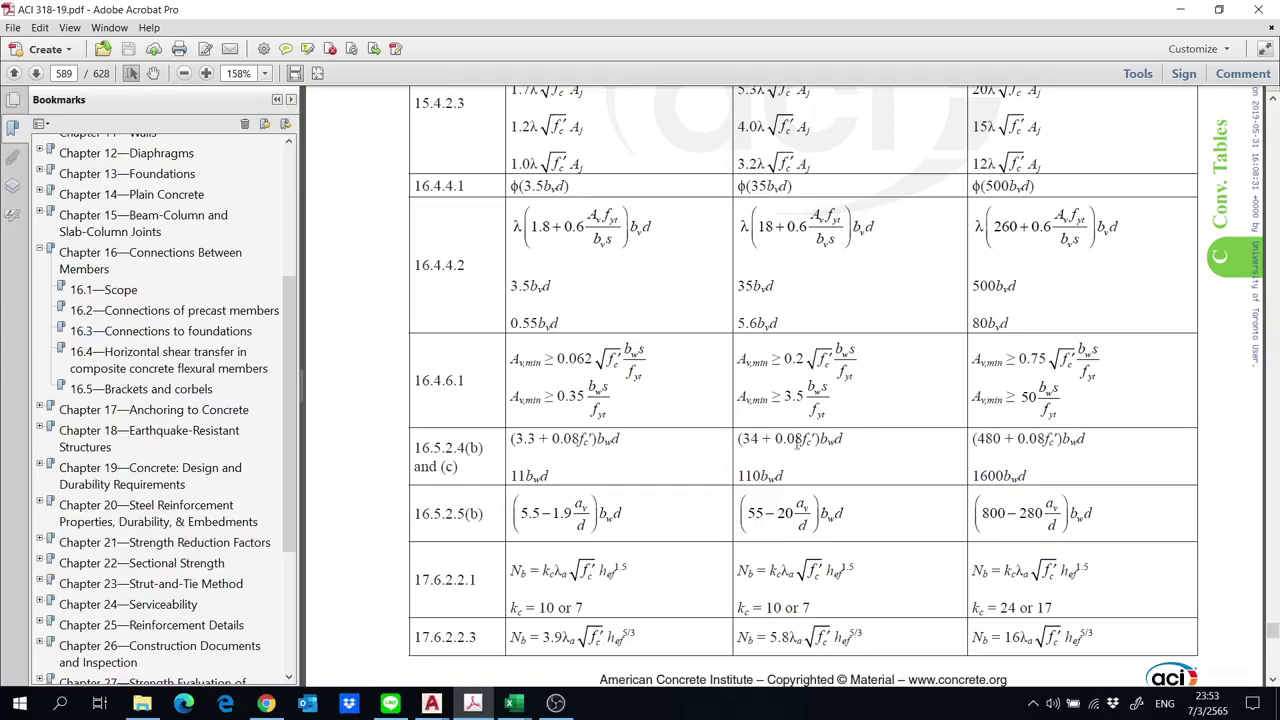
Check the Vu limits and reinforcement formulas on the corbel calculator web page, then switch to the Book1 workbook in Excel.
click(1181, 10)
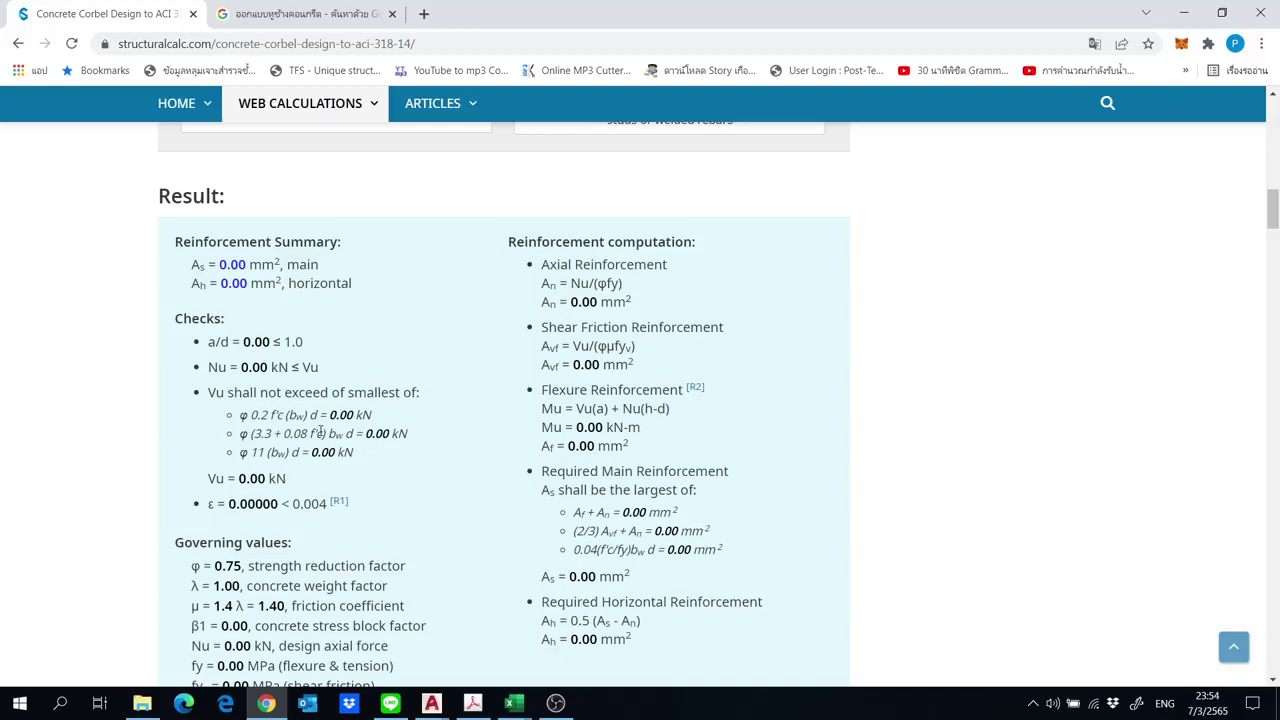
scroll(319, 432, down, 2)
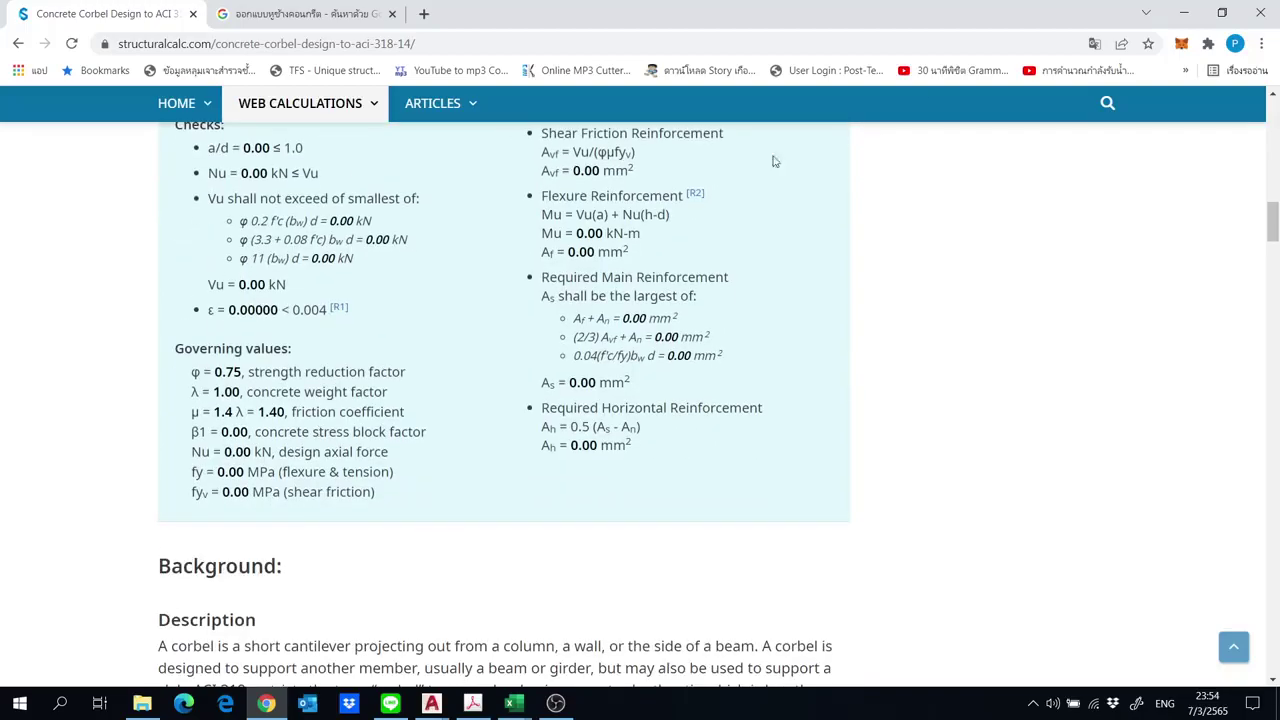
click(514, 706)
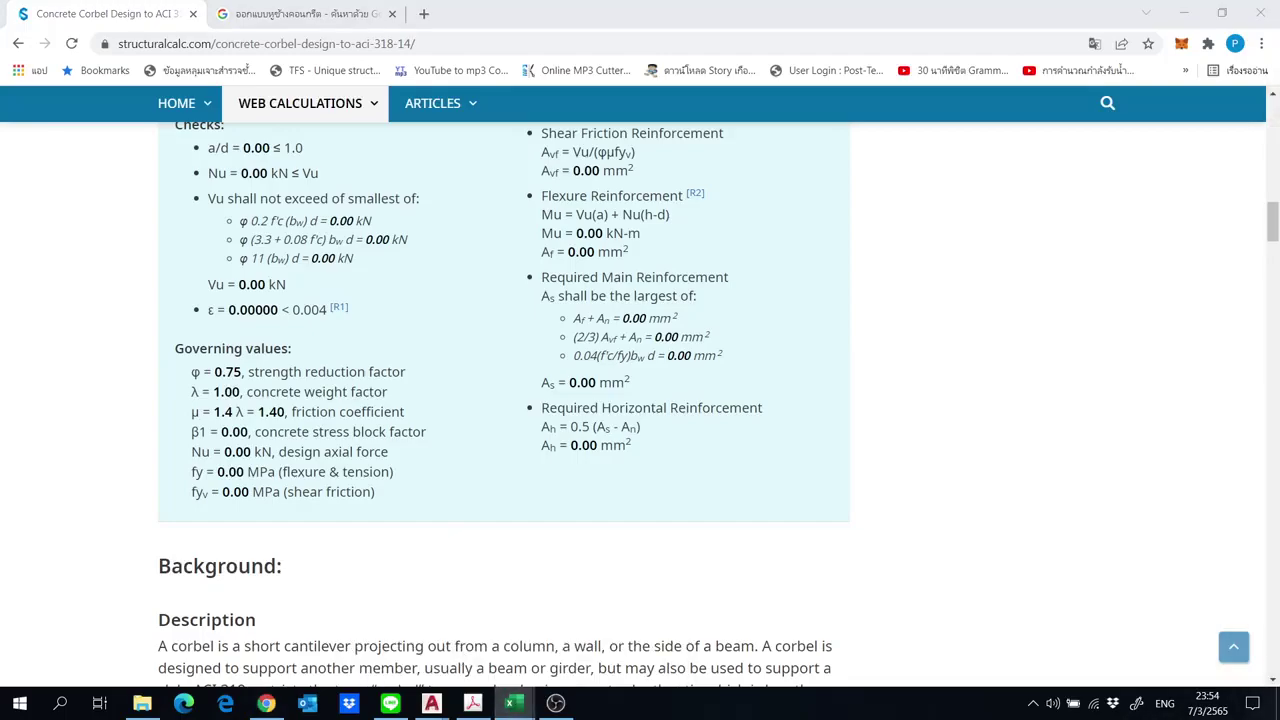
drag(1197, 283, 643, 156)
double_click(643, 156)
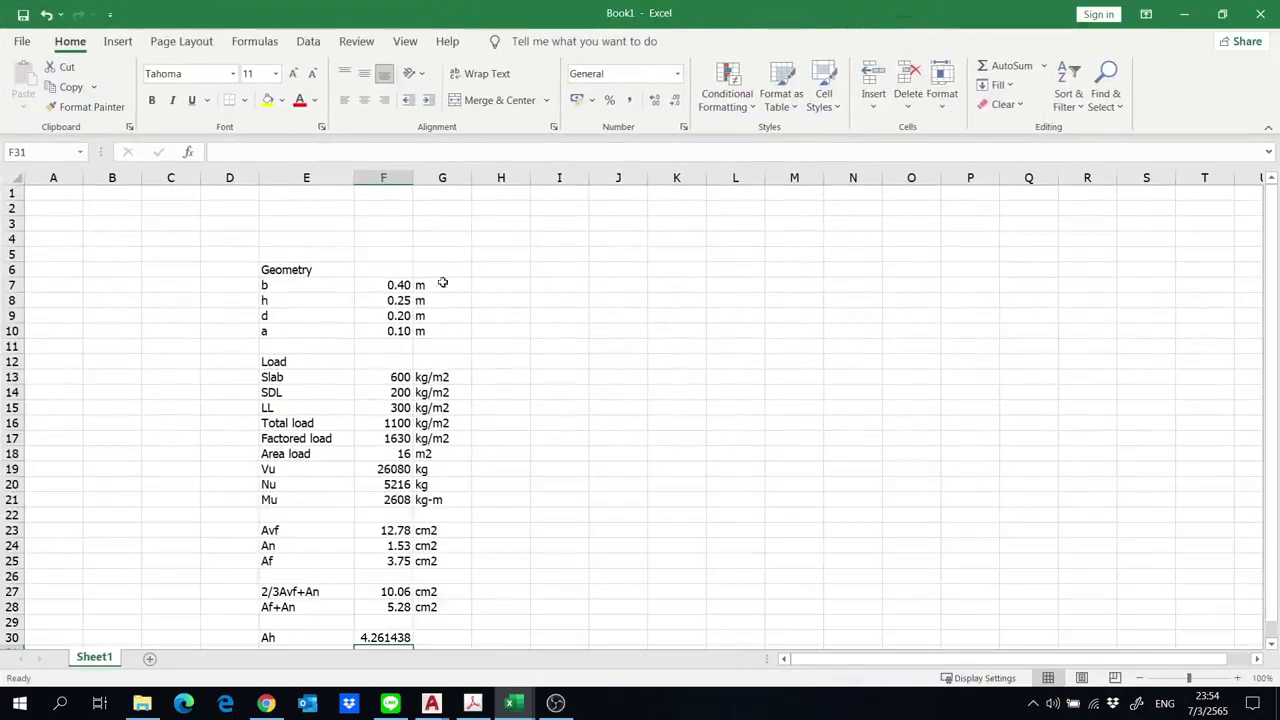
Review the corbel geometry values for b, h, d and a in F7:F10.
click(351, 285)
click(389, 282)
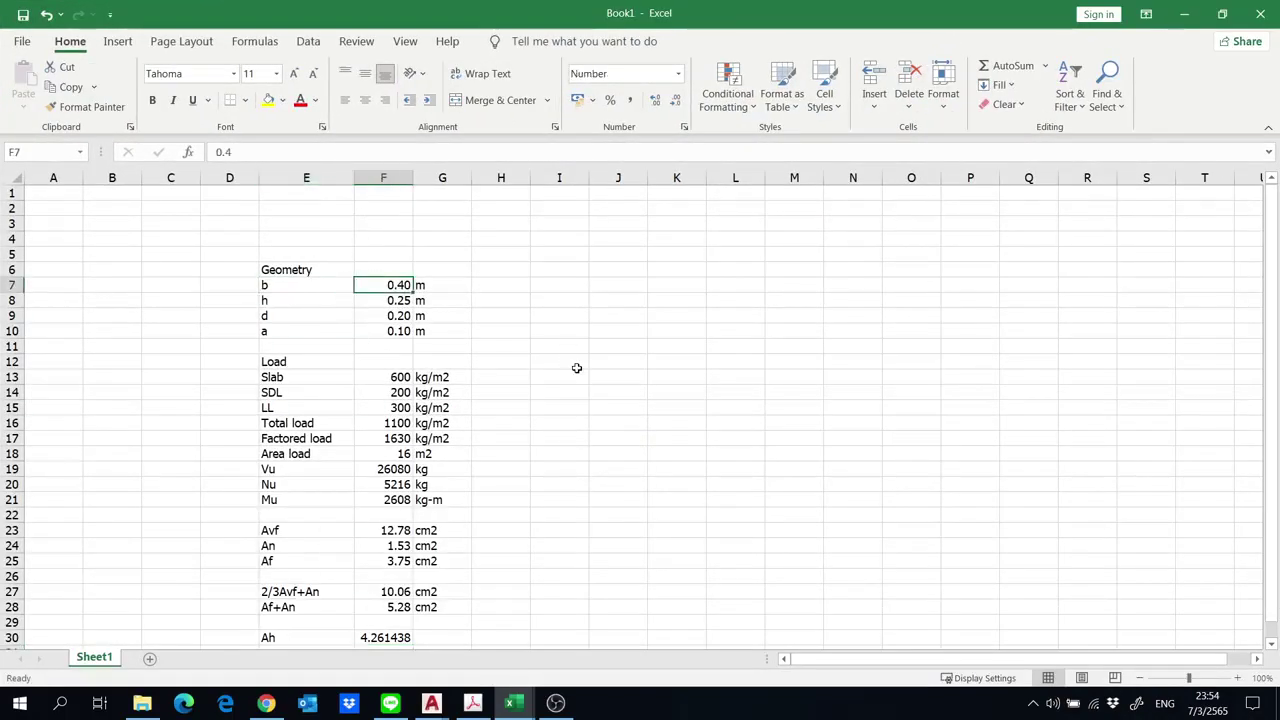
key(Down)
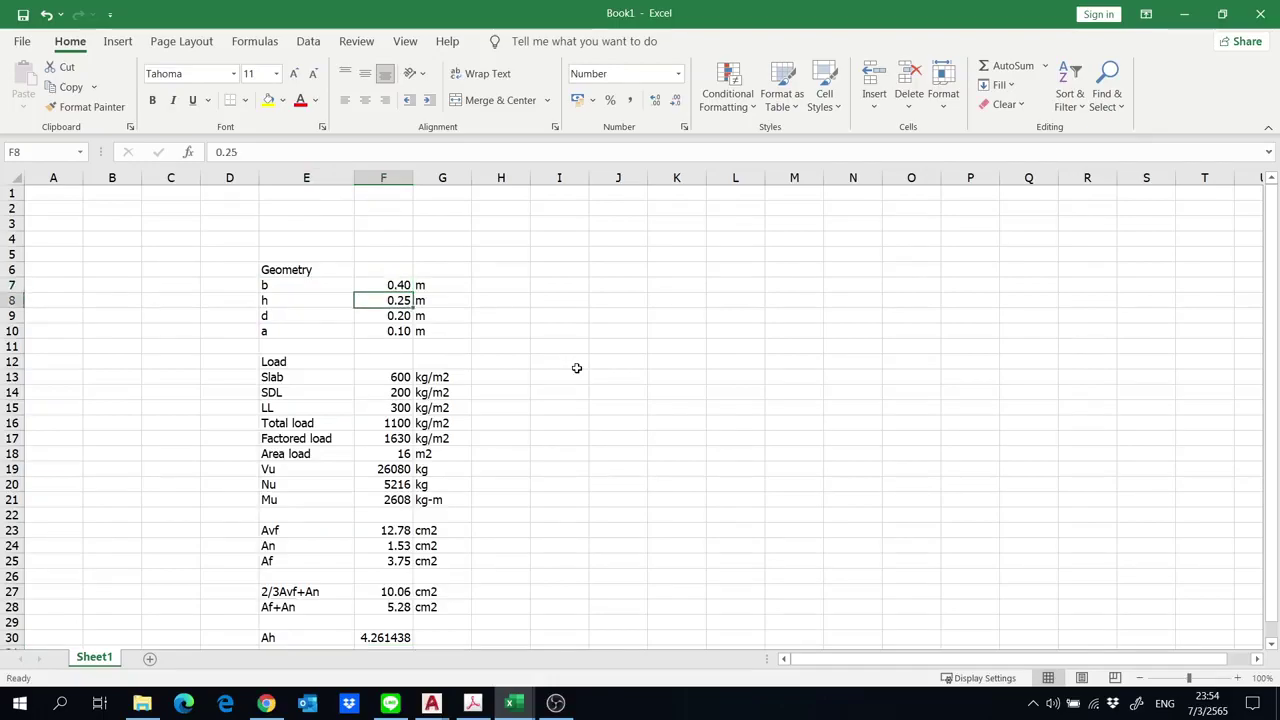
key(Down)
key(Down)
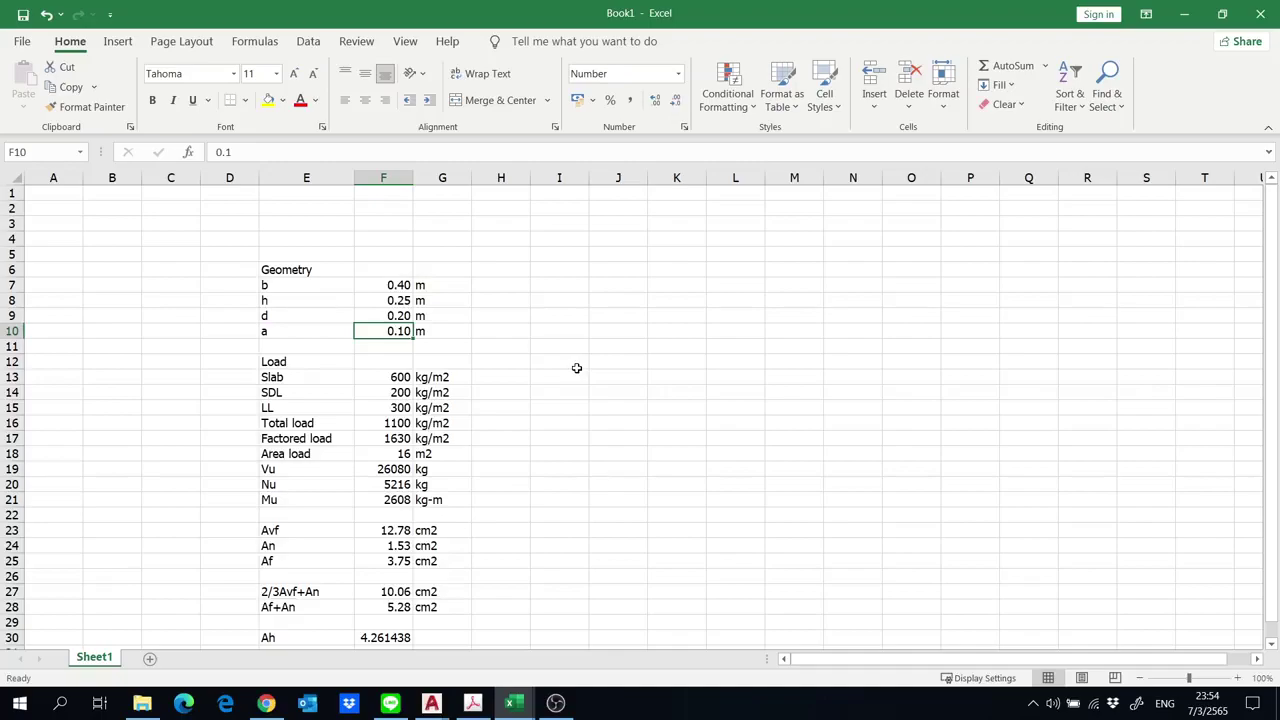
Review the load values and formulas in F13:F17, from the slab load to the factored load.
key(Down)
key(Down)
key(Down)
key(Left)
key(Right)
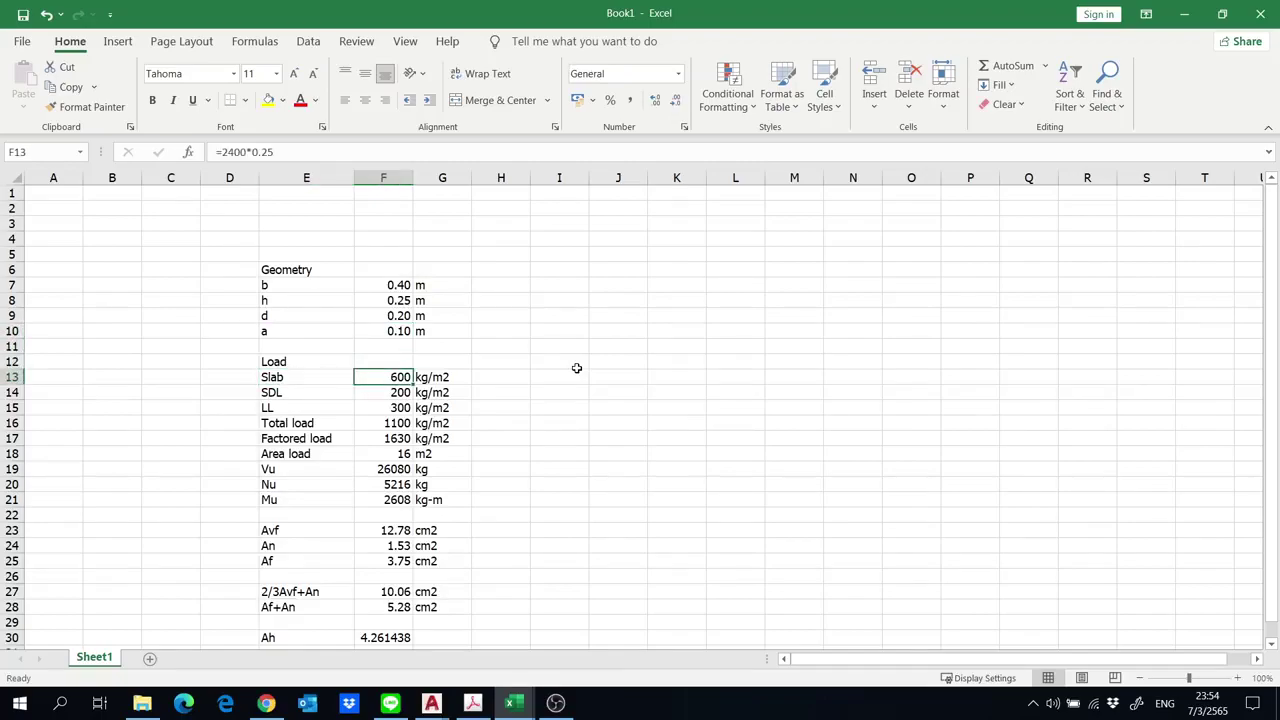
key(Down)
key(Down)
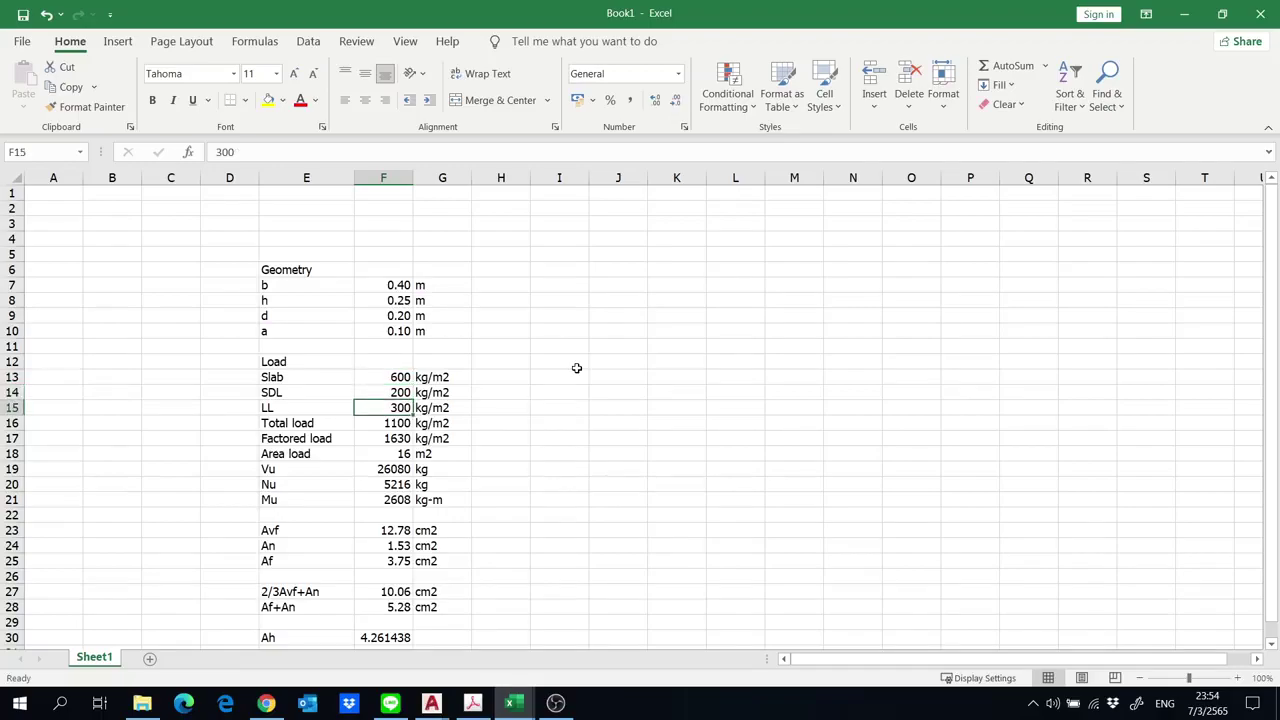
key(Down)
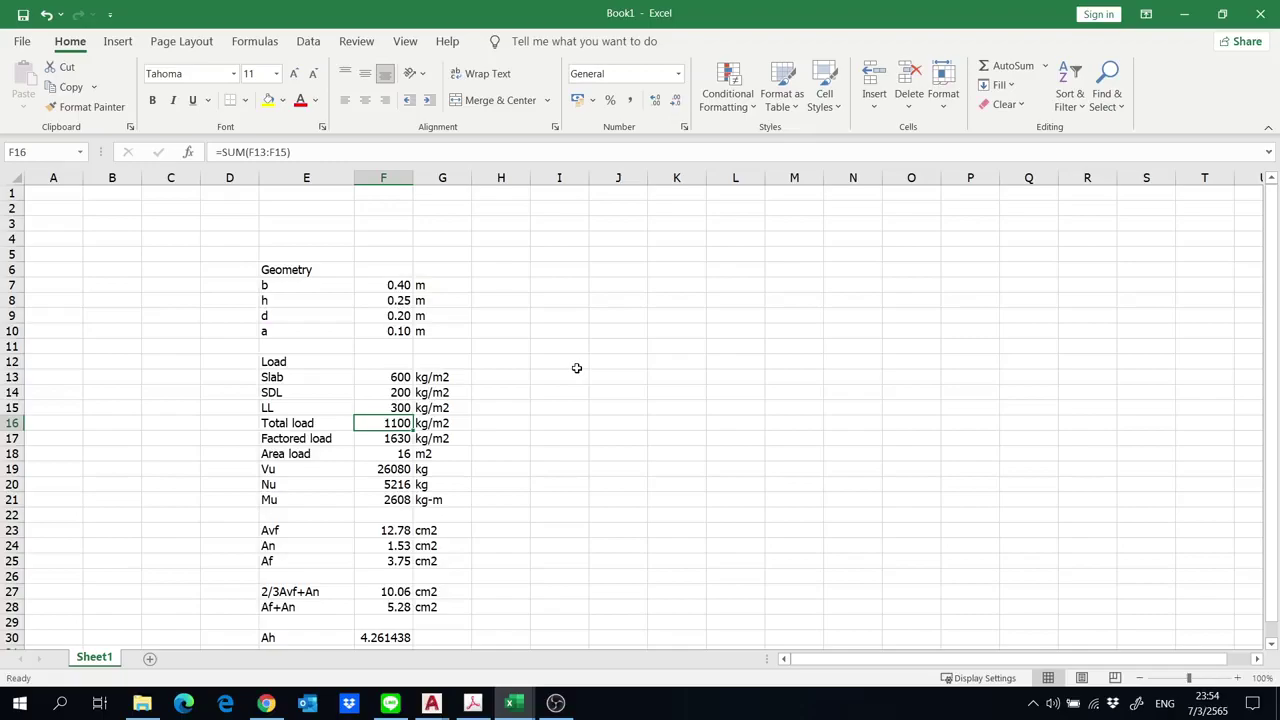
key(Down)
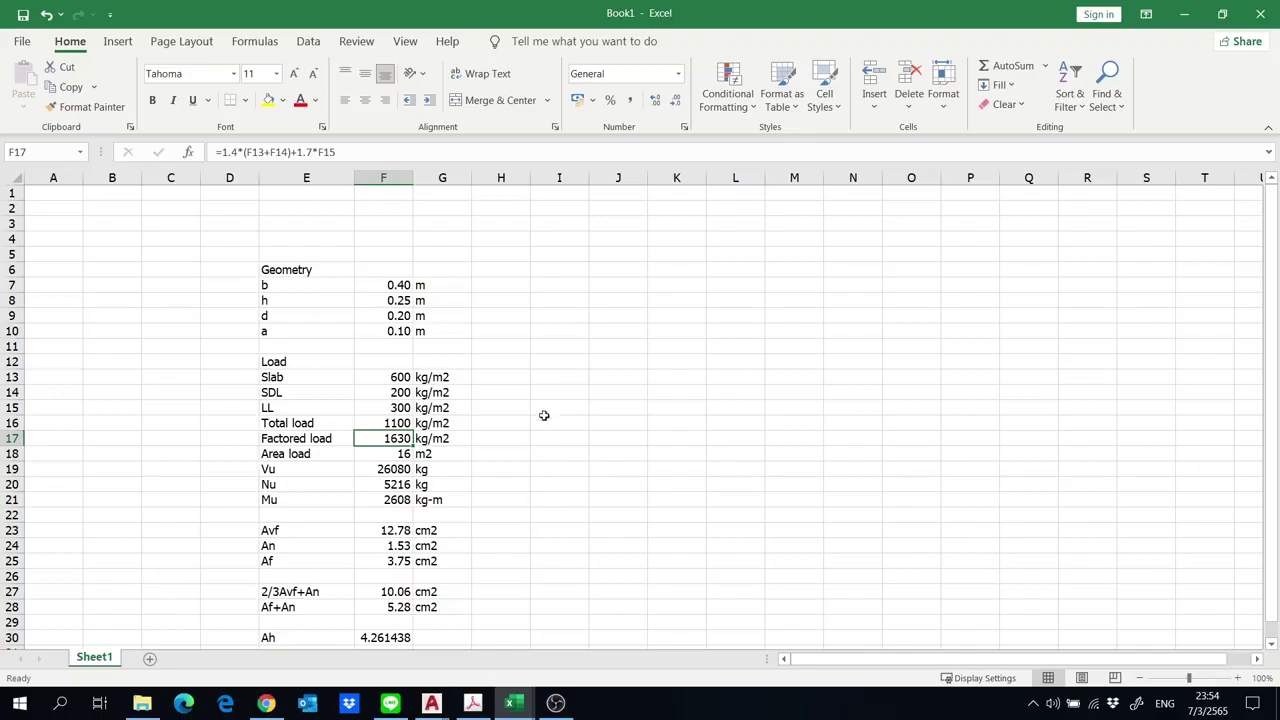
Enter the label Vmax in I13 and the expression 0.2fc'.b.d in J13.
click(579, 375)
text(V)
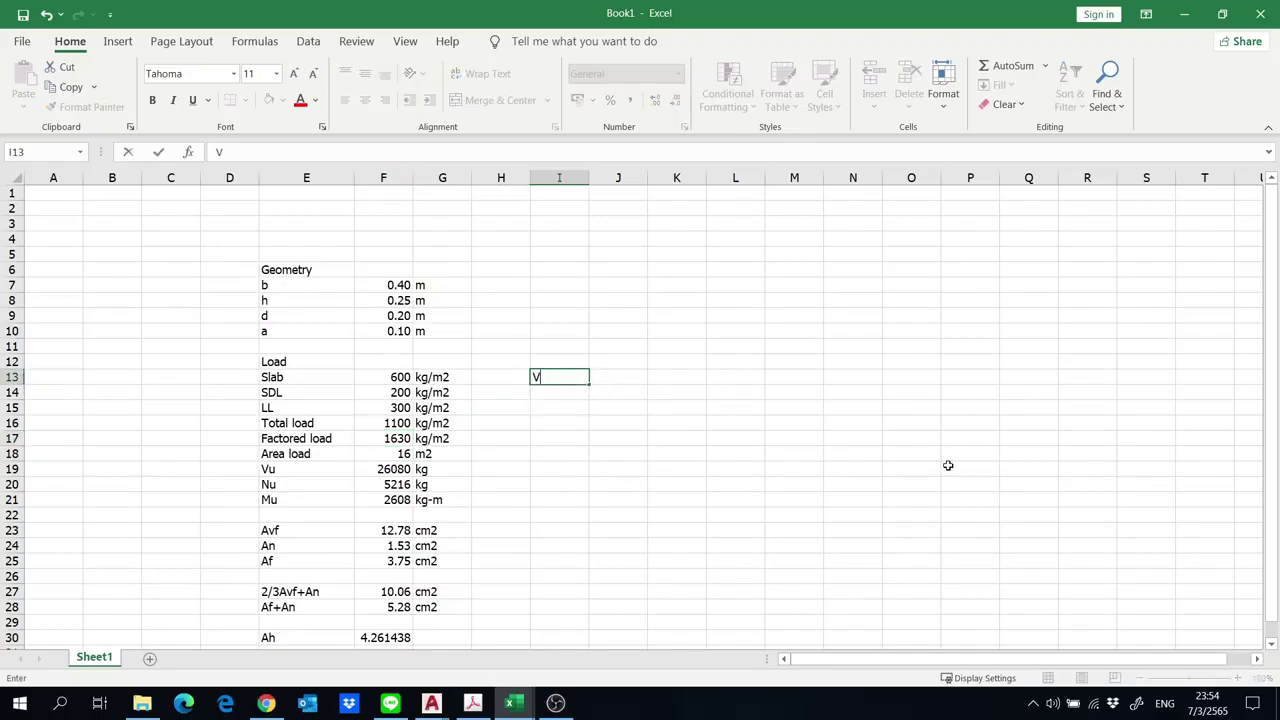
text(max)
key(Tab)
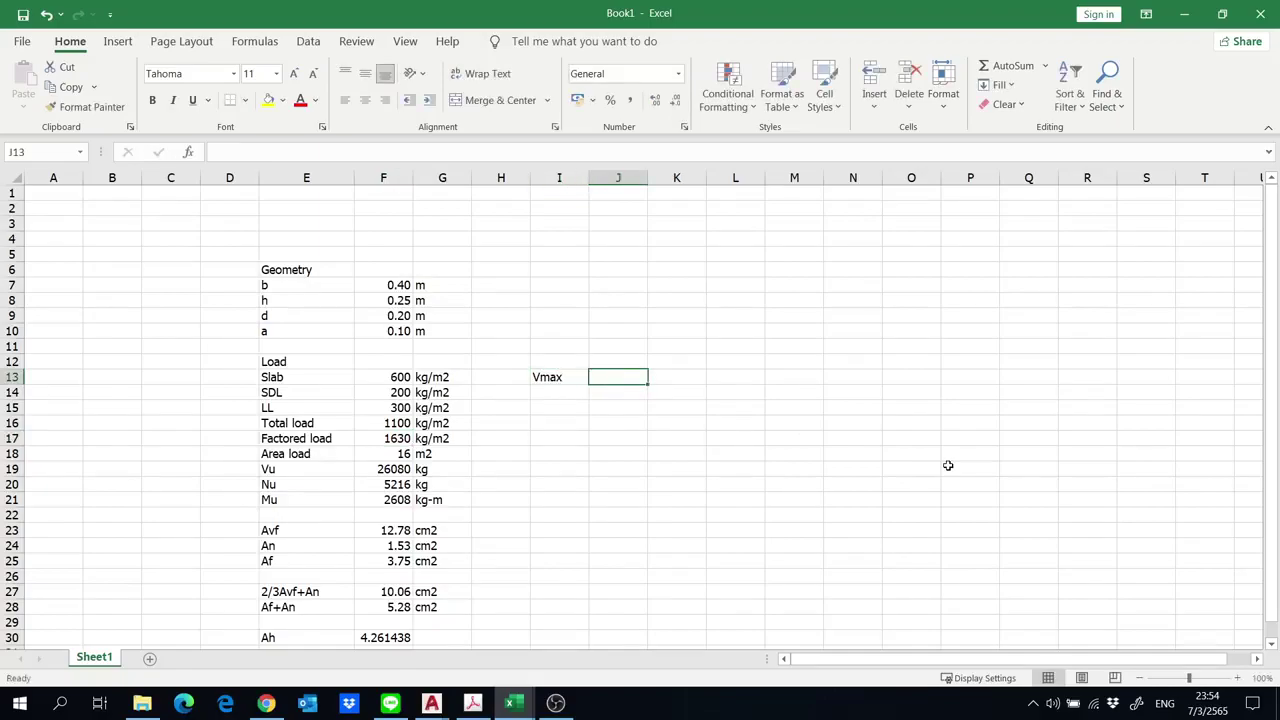
text(0.2fc)
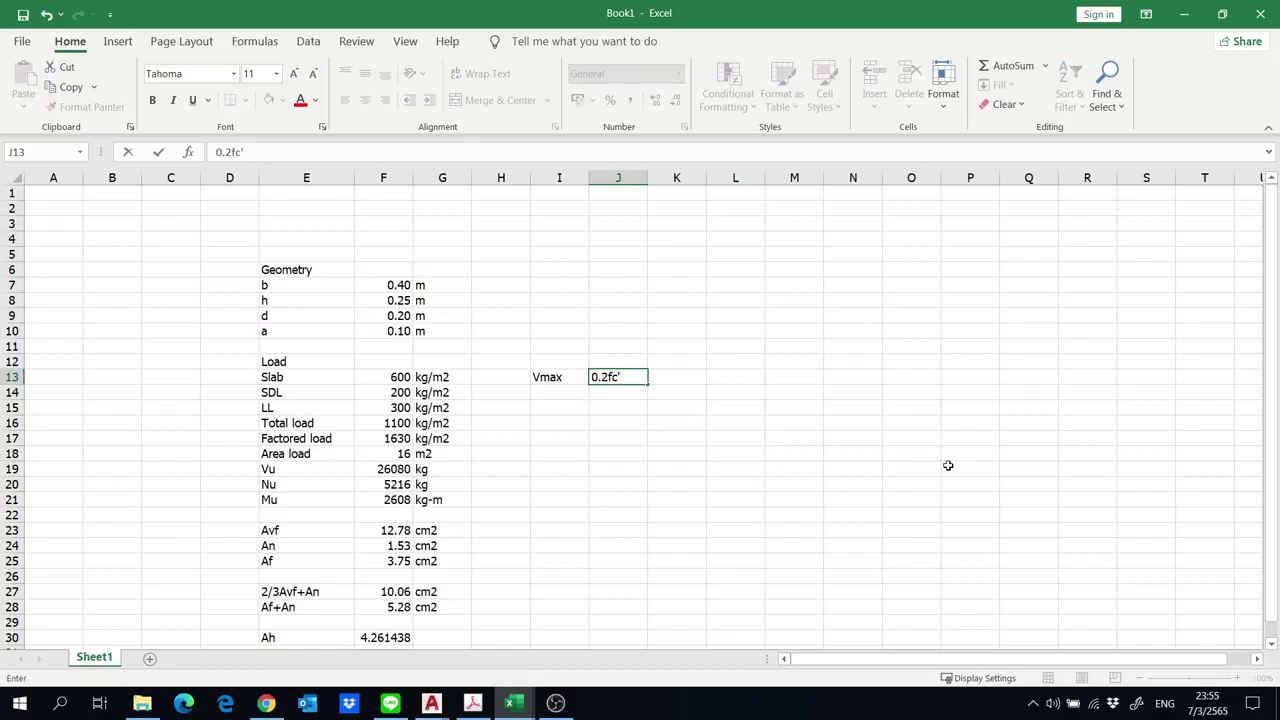
text('.b.d)
key(Return)
Calculate the first shear limit in K13 with =0.2*320*40*20 and enter the unit kg in L13.
key(Up)
key(Right)
text(=)
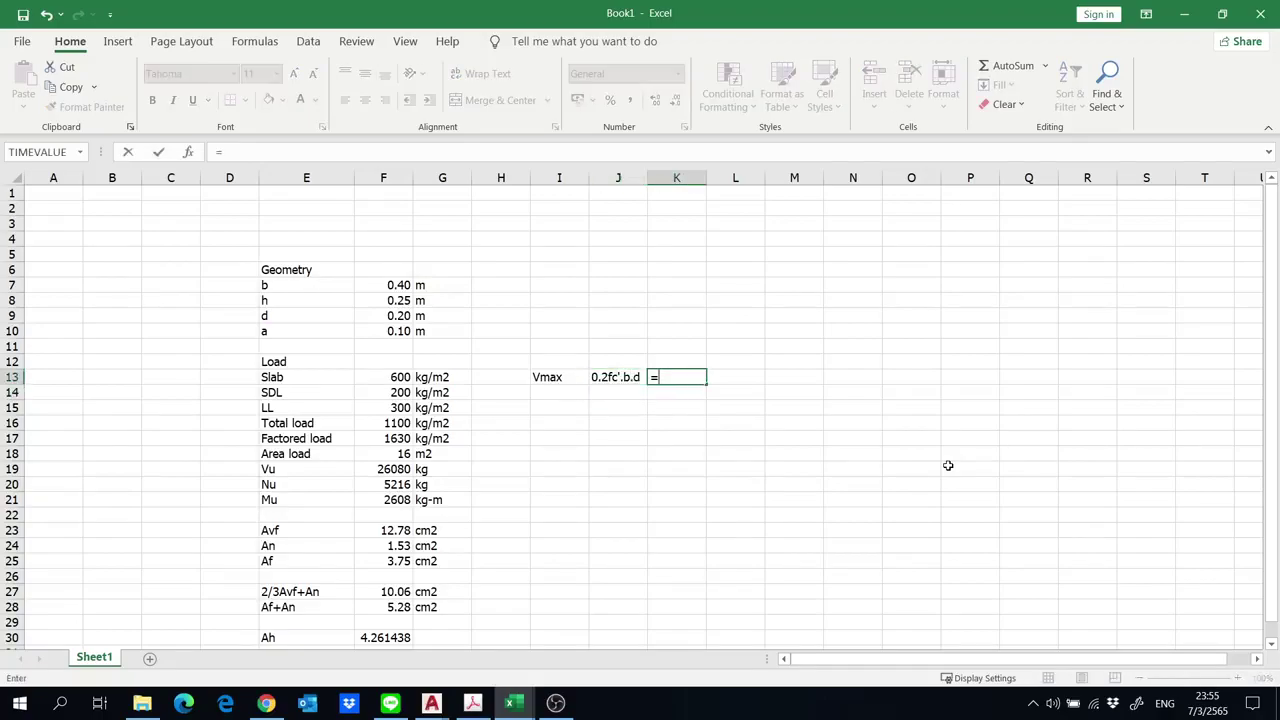
text(0.2*320*40)
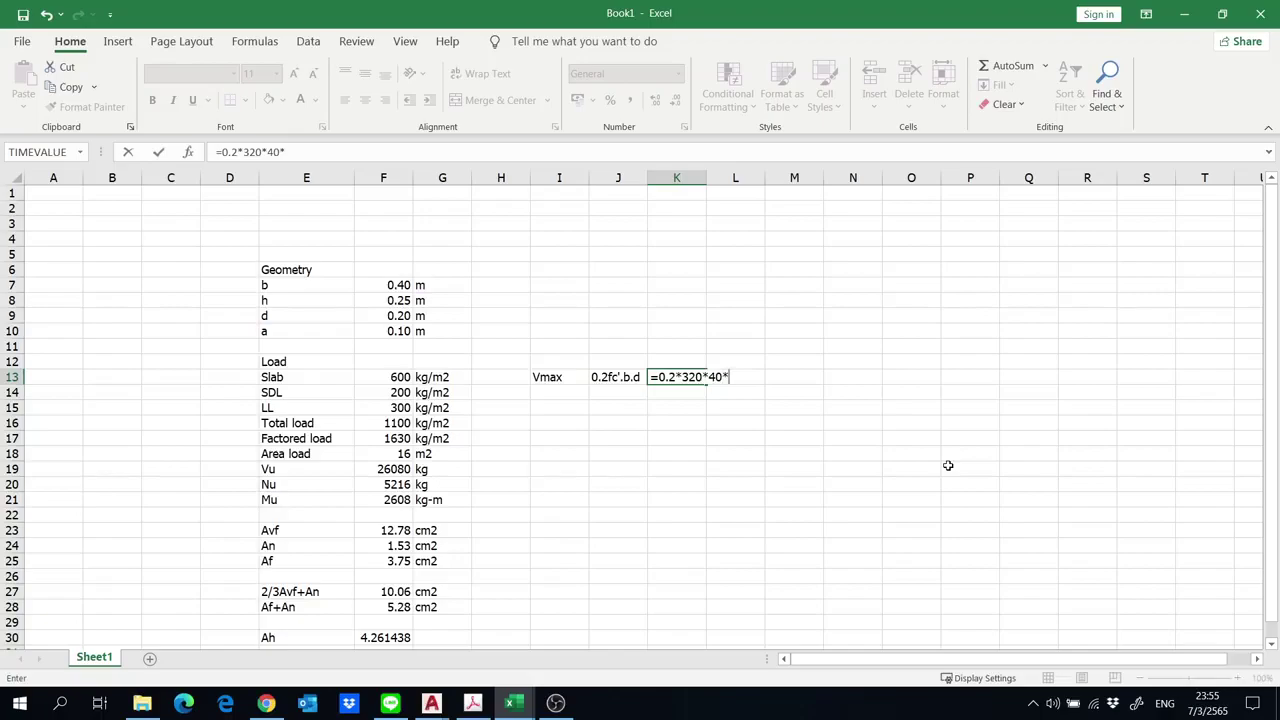
text(*20)
key(Return)
key(Up)
key(Right)
text(kg)
key(Return)
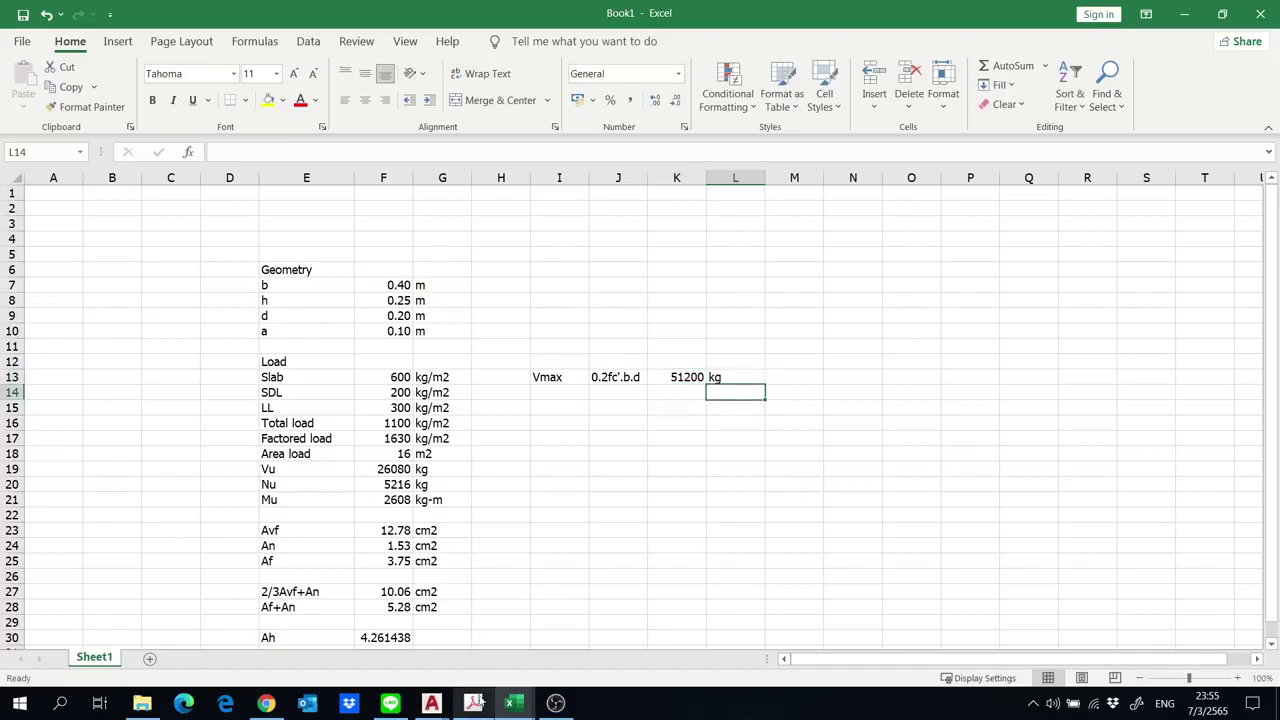
Switch to the ACI 318-19 PDF in Acrobat and capture and copy the formulas (34 + 0.08fc')bwd and 110bwd from row 16.5.2.4.
click(476, 704)
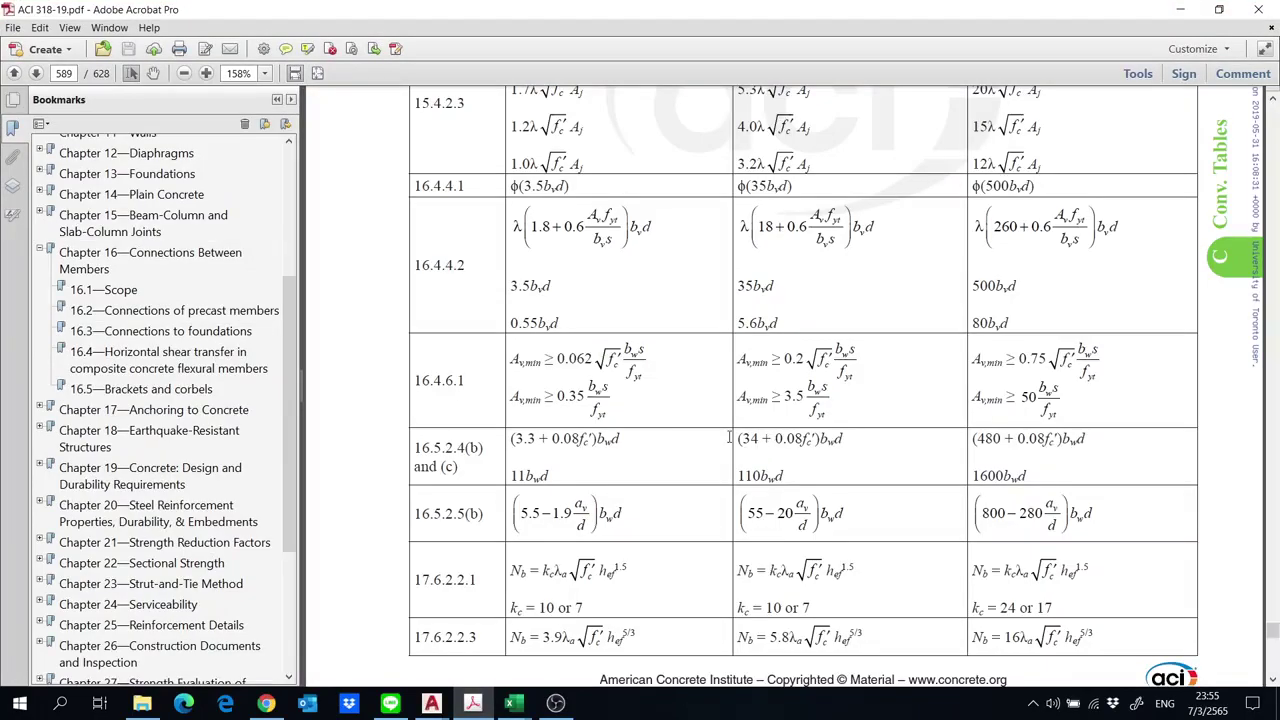
key(Print)
drag(720, 418, 970, 500)
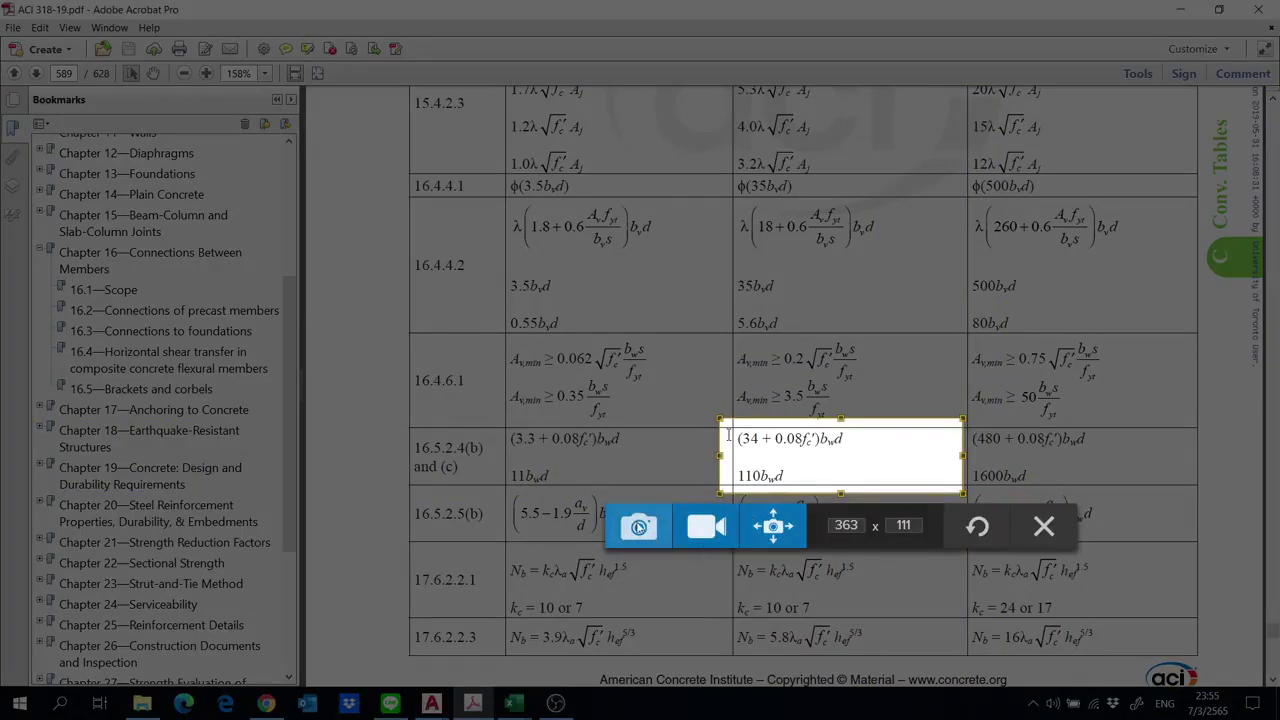
click(639, 526)
right_click(518, 302)
click(1116, 51)
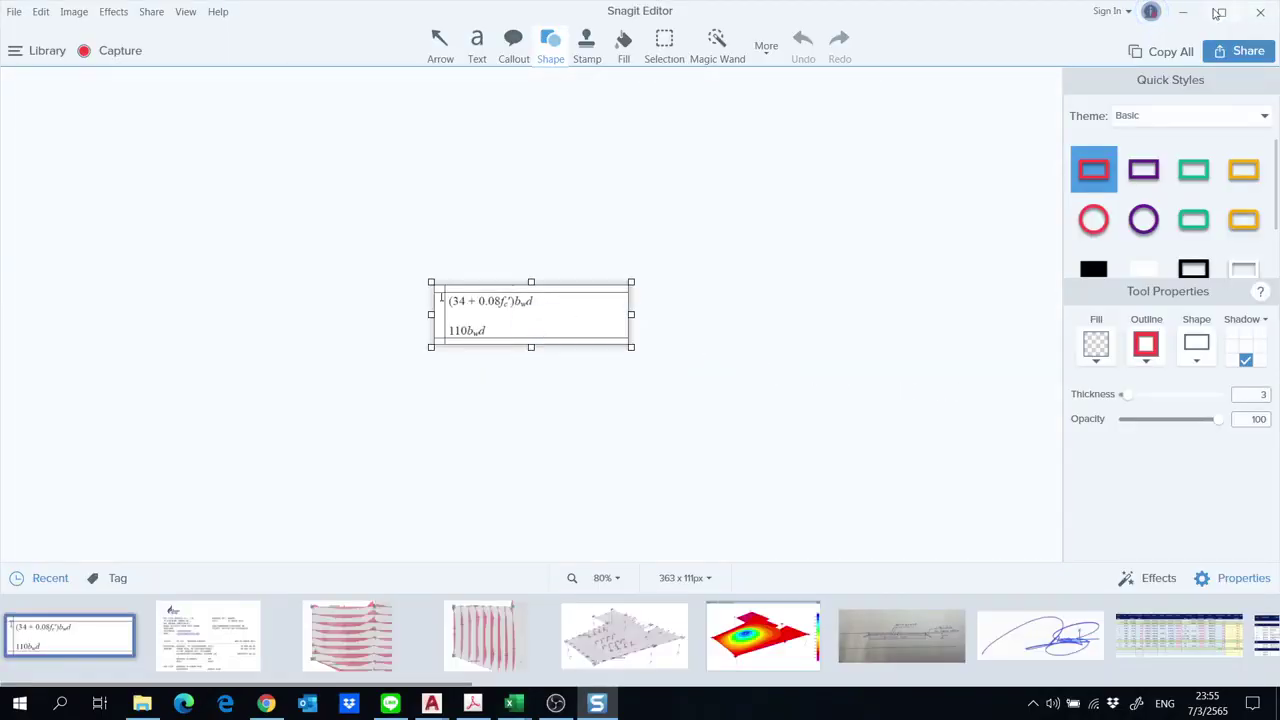
Return to Excel, paste the captured formula picture and place it over columns N to S beside the calculation.
click(1183, 12)
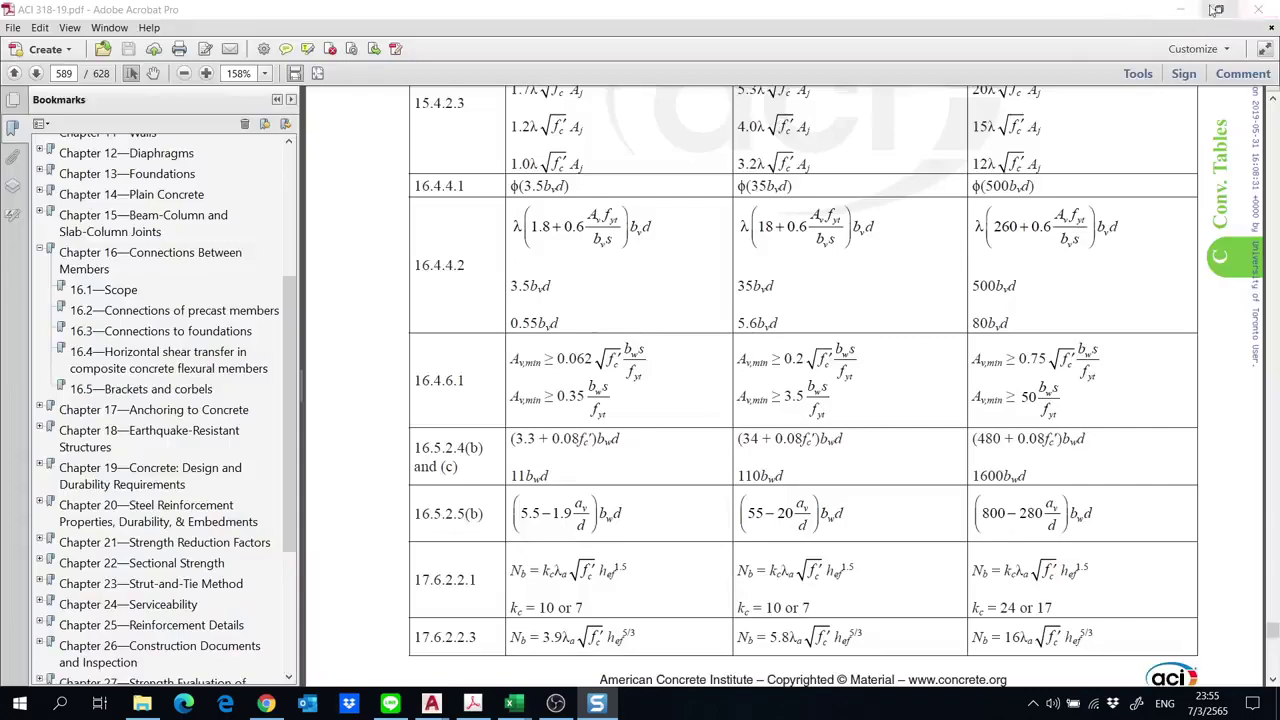
mouse_move(515, 704)
click(600, 625)
click(945, 422)
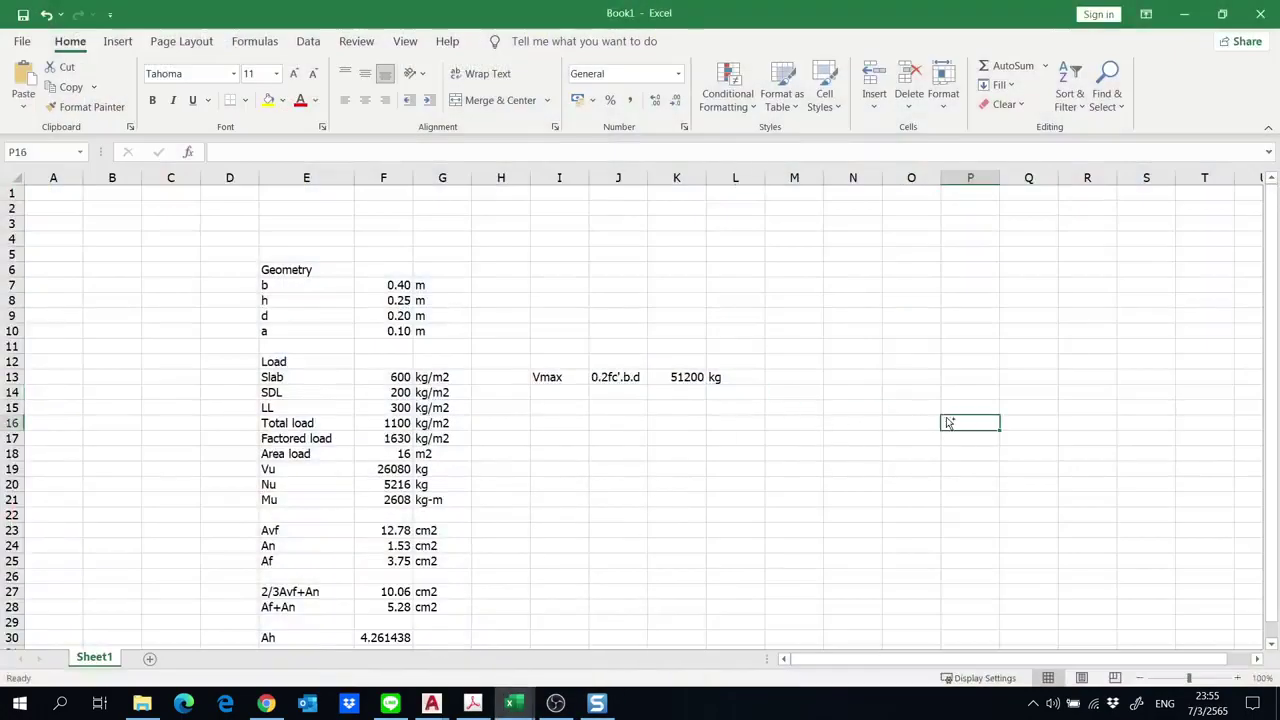
key(ctrl+v)
drag(1010, 466, 937, 355)
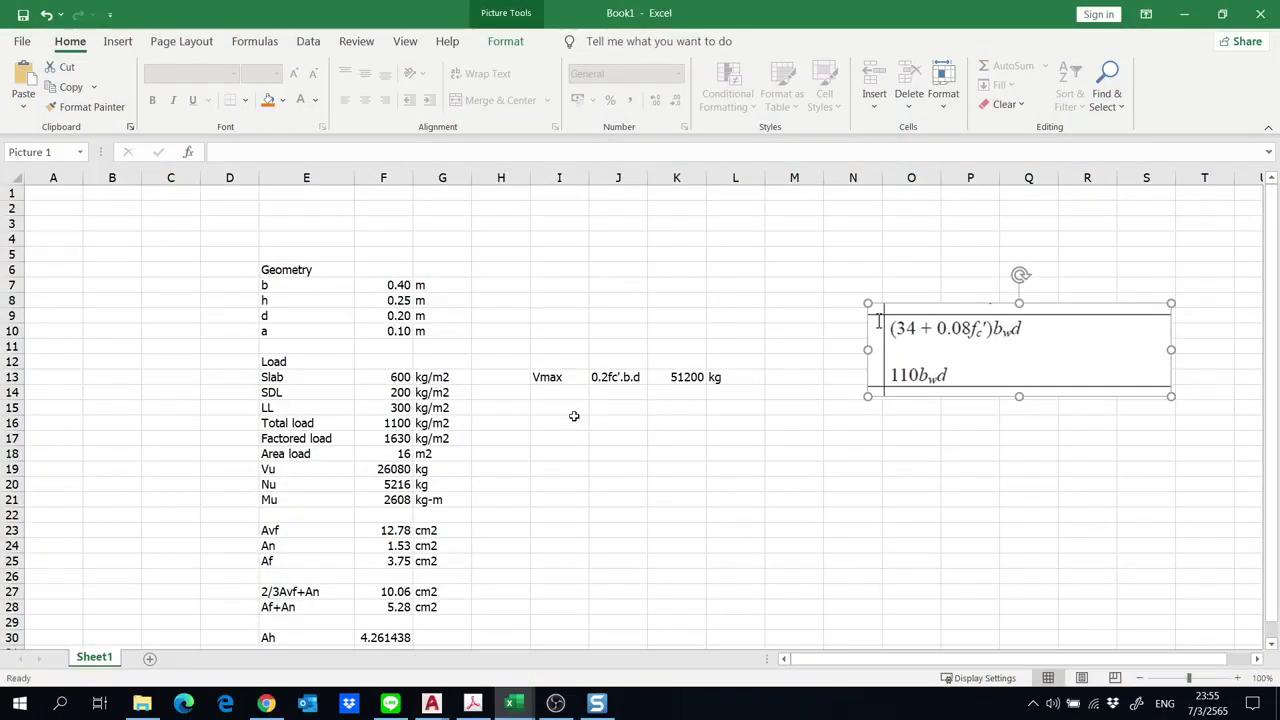
Calculate the second shear limit in J14 with =(34+0.08*320)*40*20.
click(608, 394)
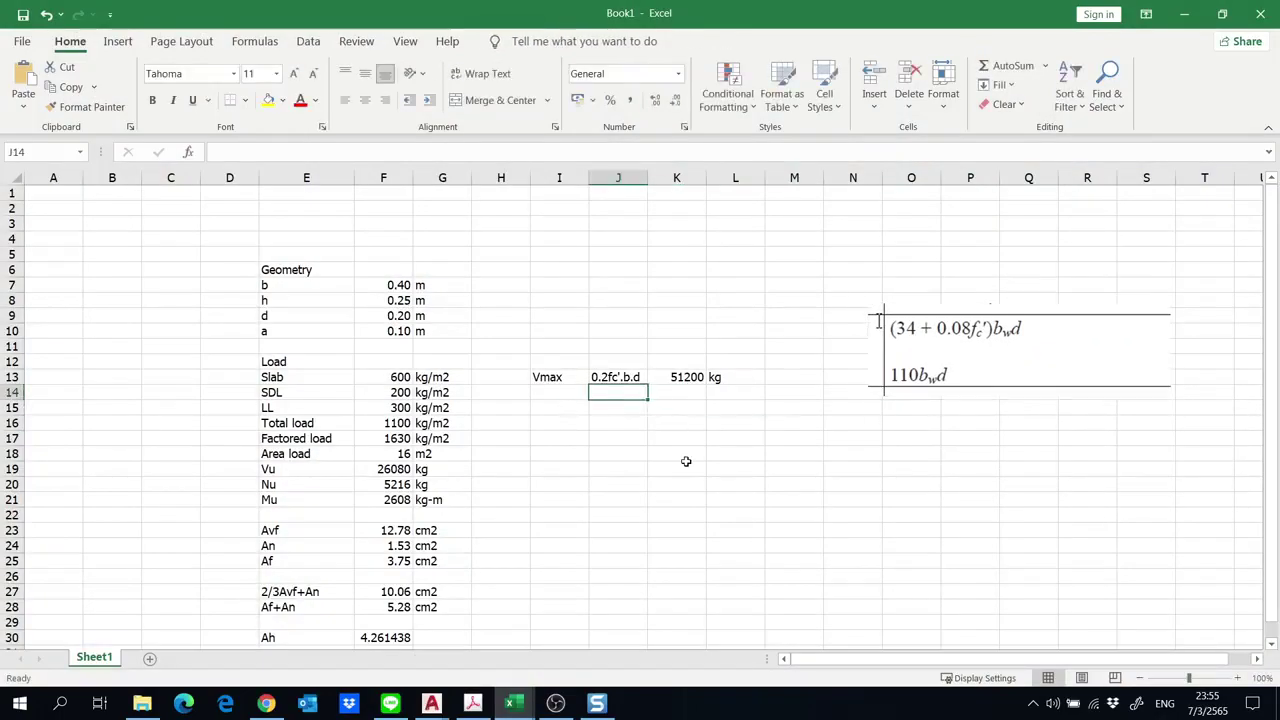
text(=()
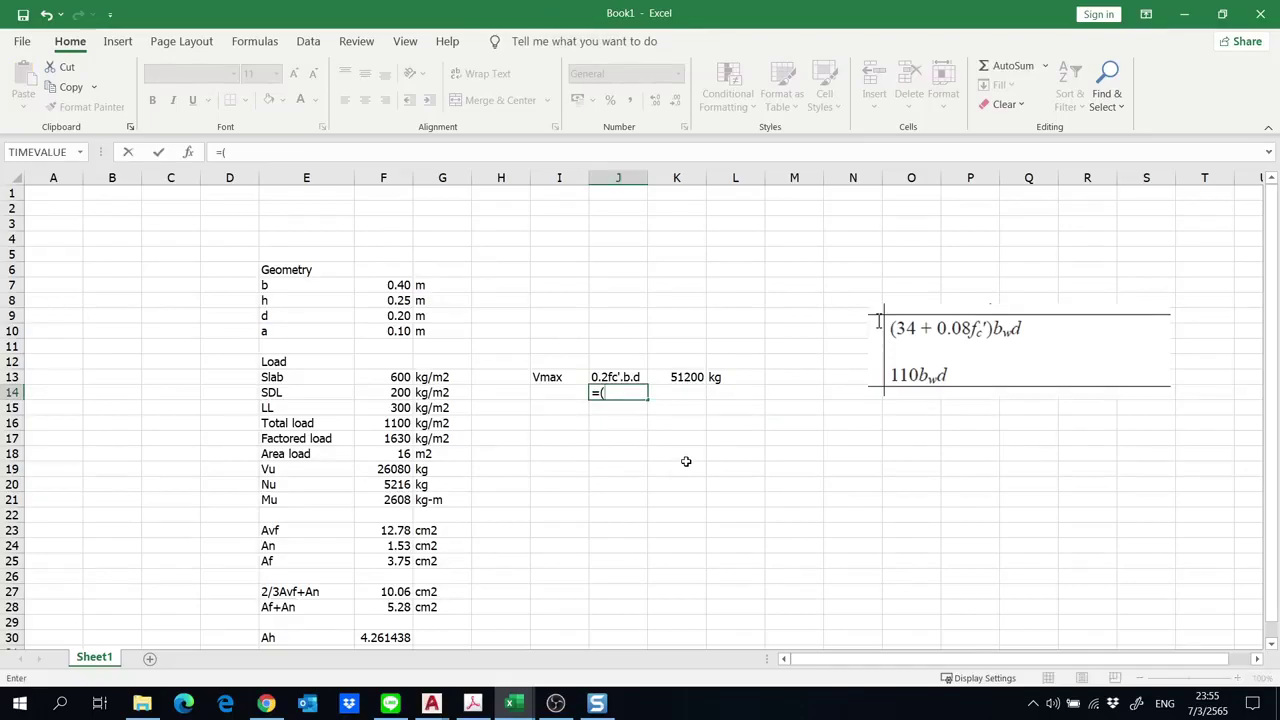
text(34+)
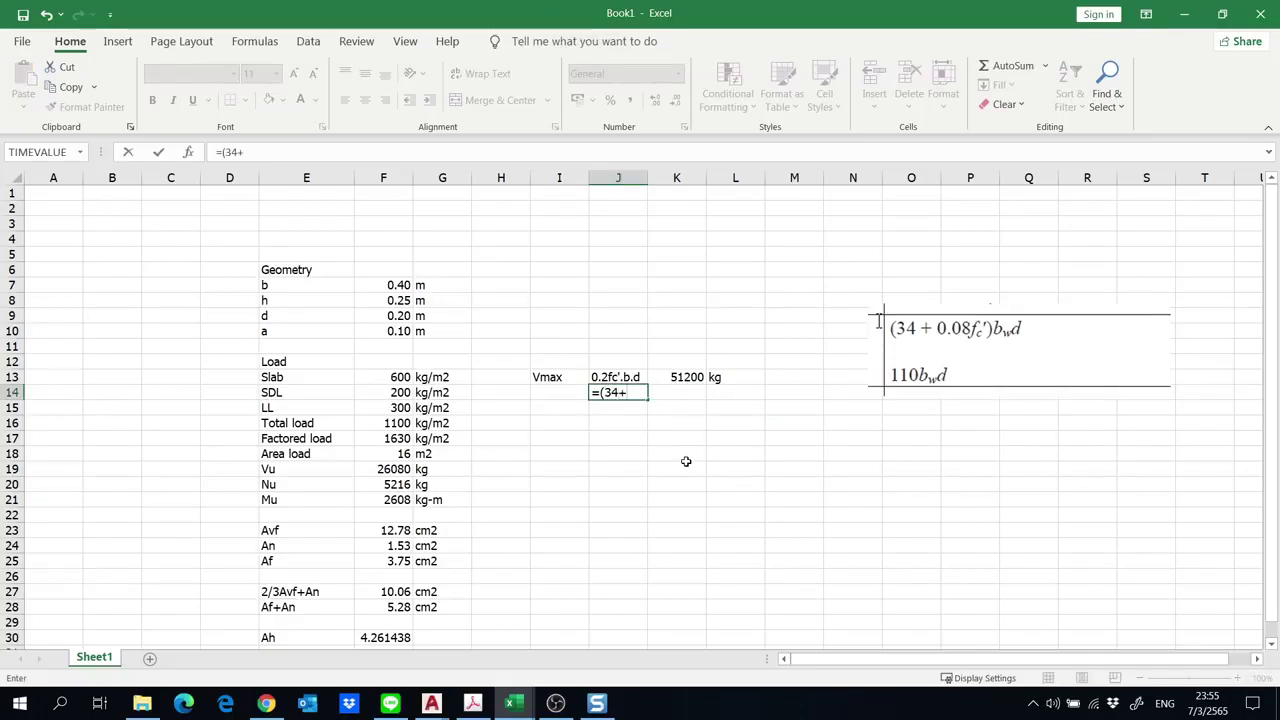
text(0.08)
text((3)
key(BackSpace)
key(BackSpace)
key(BackSpace)
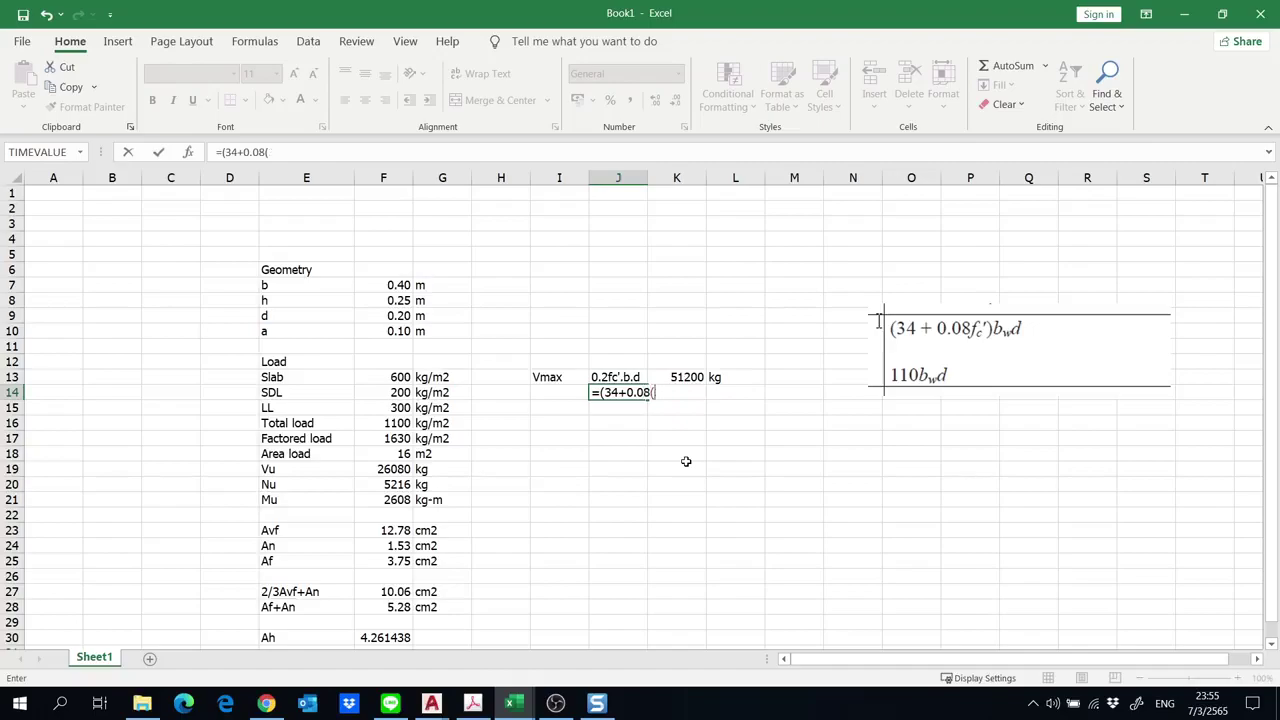
text(8*320)*40*20)
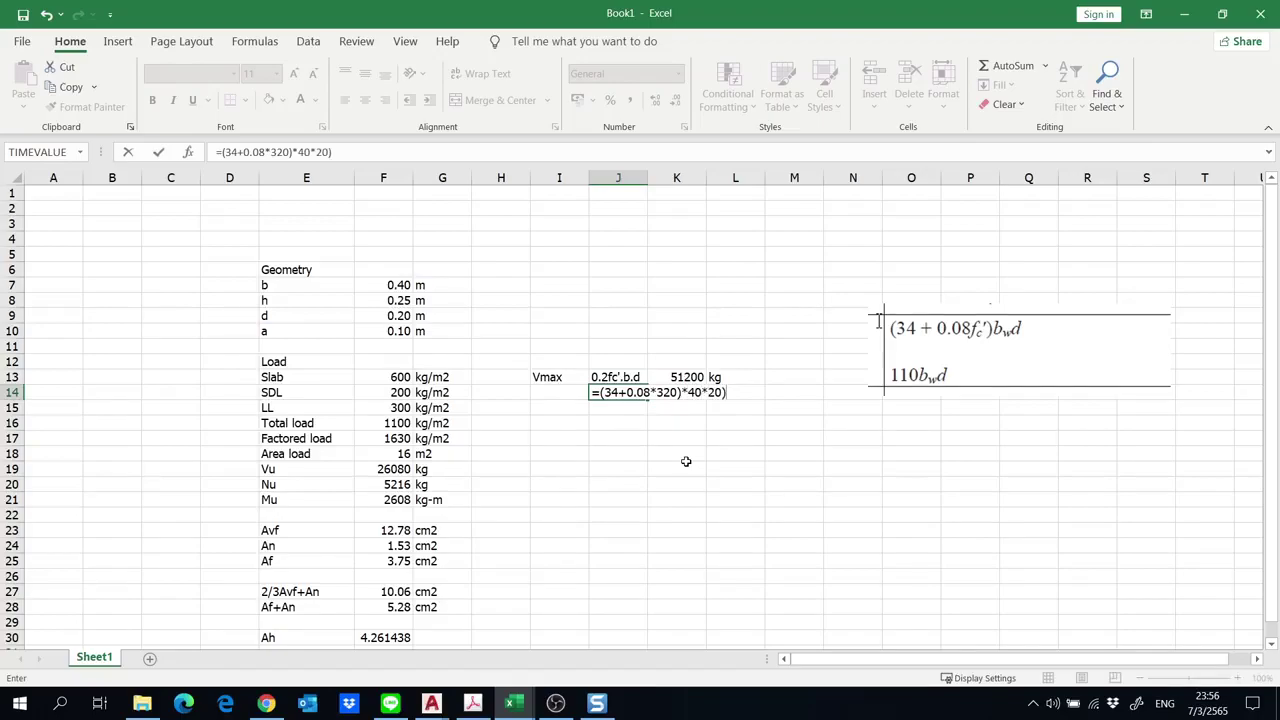
key(Return)
key(Return)
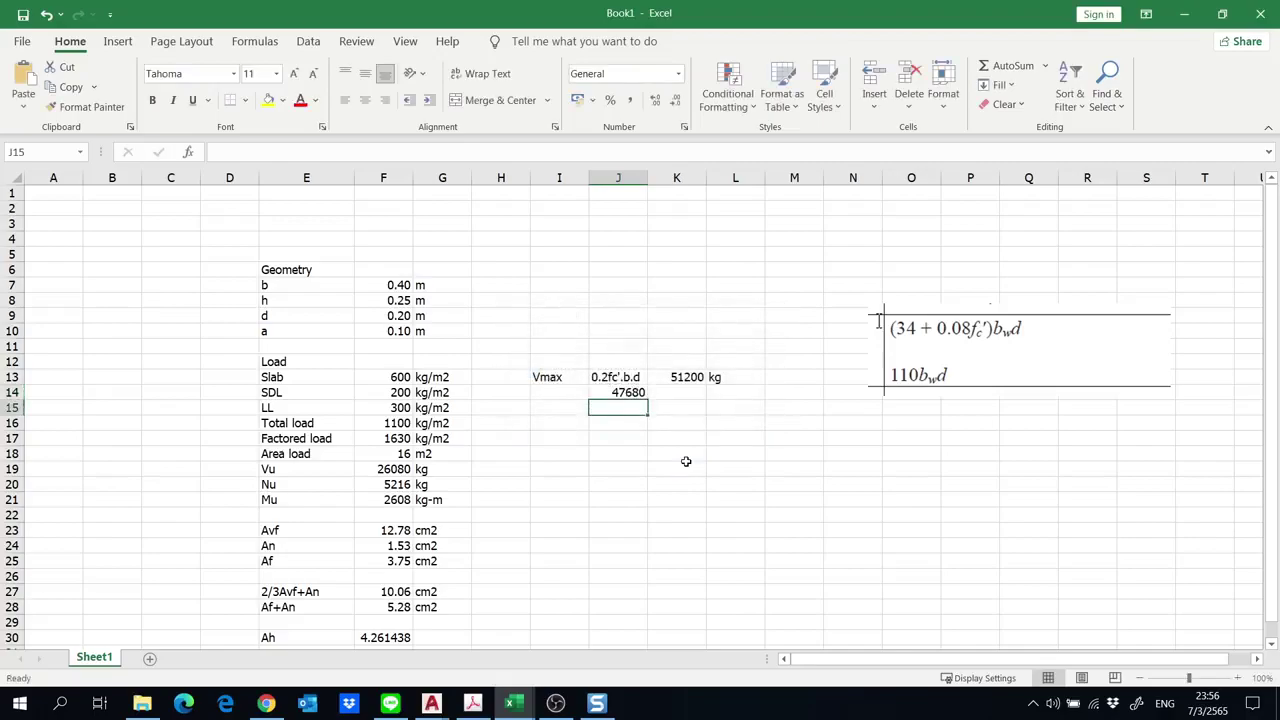
key(F2)
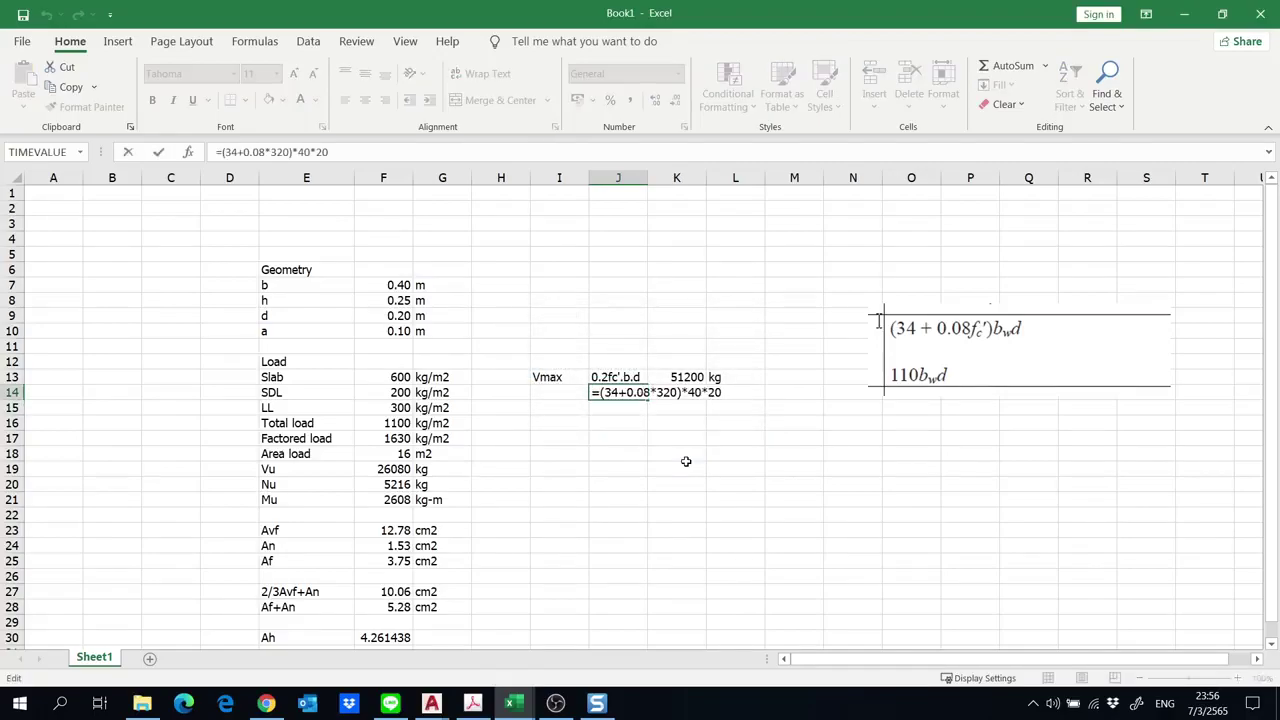
key(Return)
Move the second shear limit from J14 to K14 and copy the kg unit from L13 into L14.
key(Up)
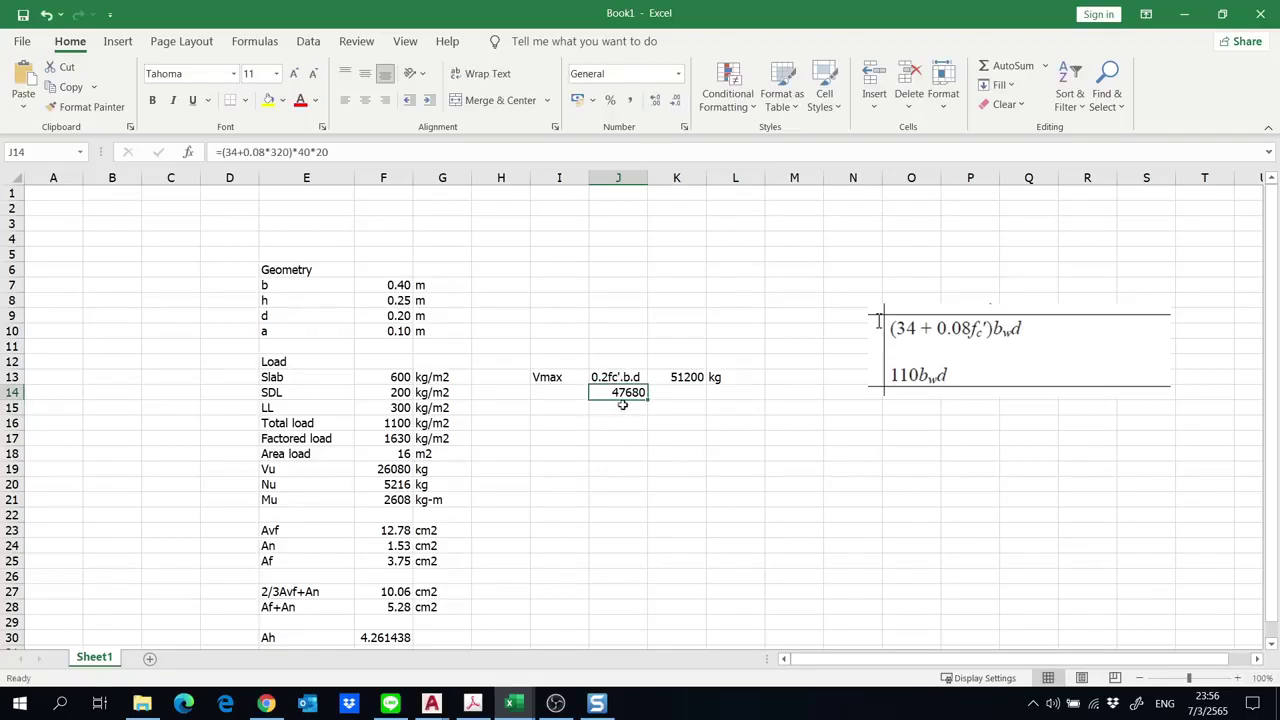
drag(621, 404, 665, 393)
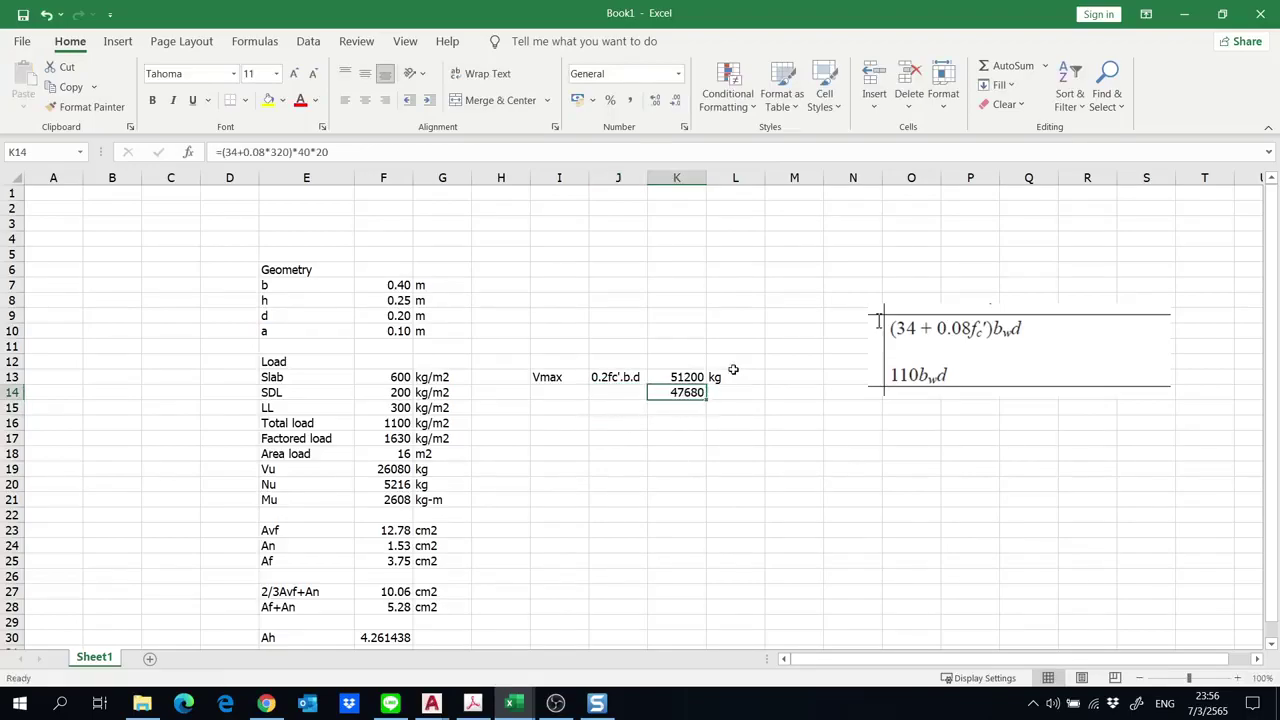
click(733, 366)
click(747, 378)
key(ctrl+c)
click(748, 387)
key(ctrl+v)
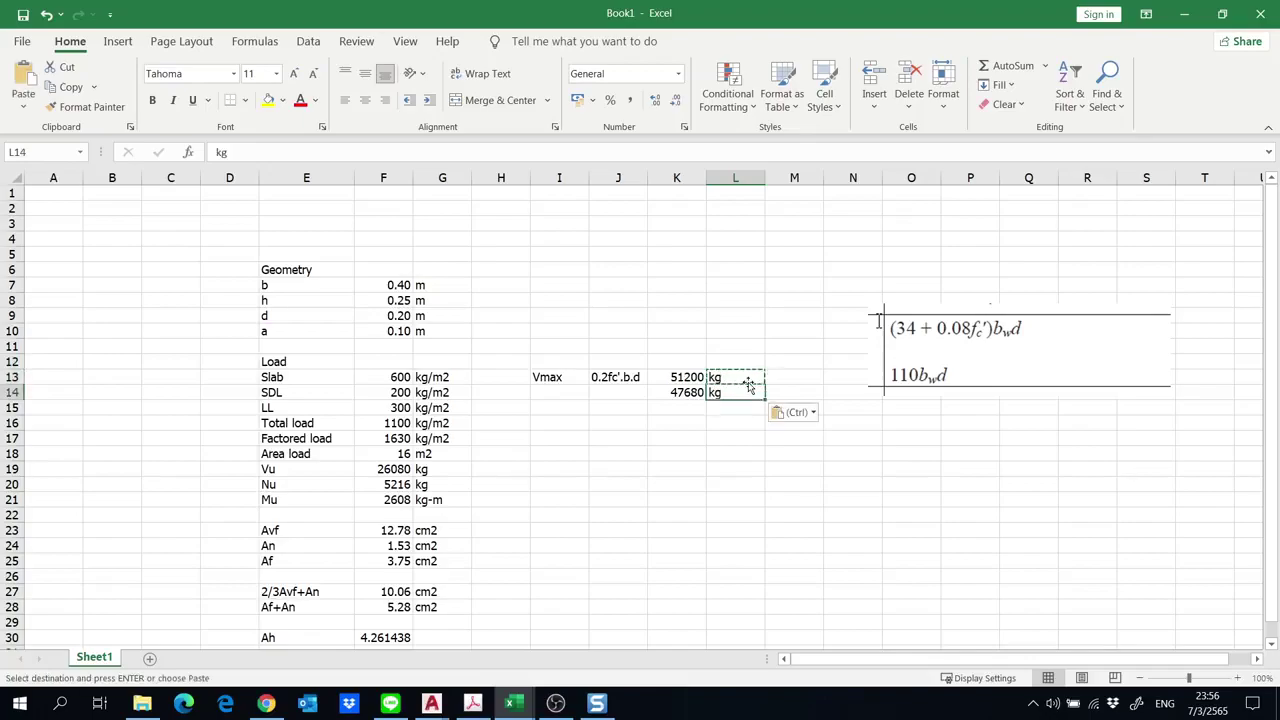
Shrink the formula picture, place it under the 0.2fc'.b.d label beside K14 to K16, and crop it to about 2.98 cm wide.
click(969, 363)
drag(1172, 396, 612, 414)
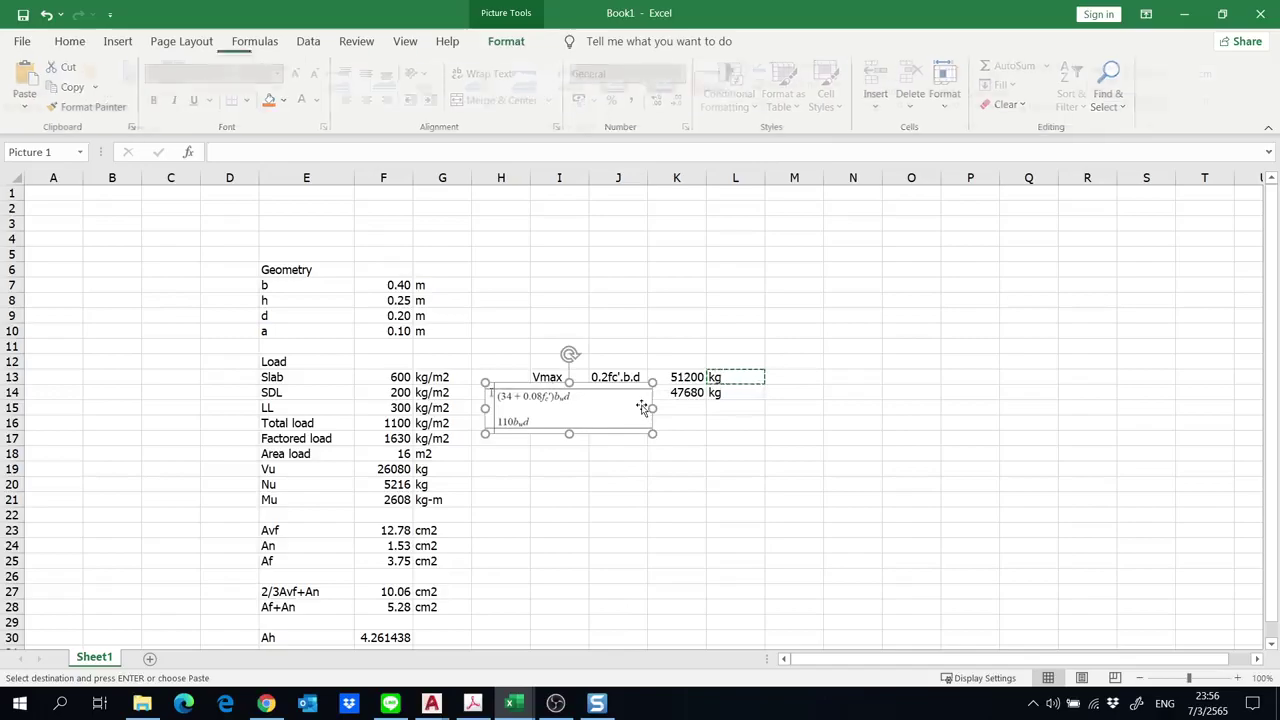
click(1108, 80)
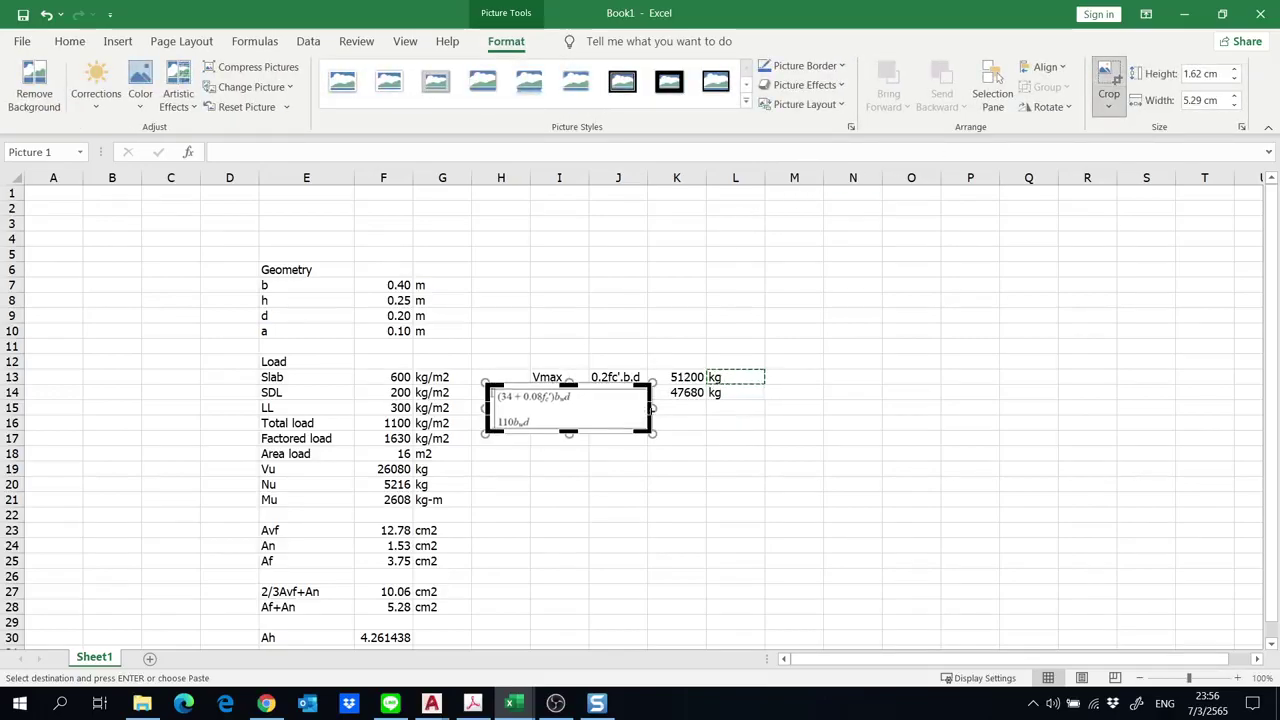
drag(651, 408, 617, 412)
key(Escape)
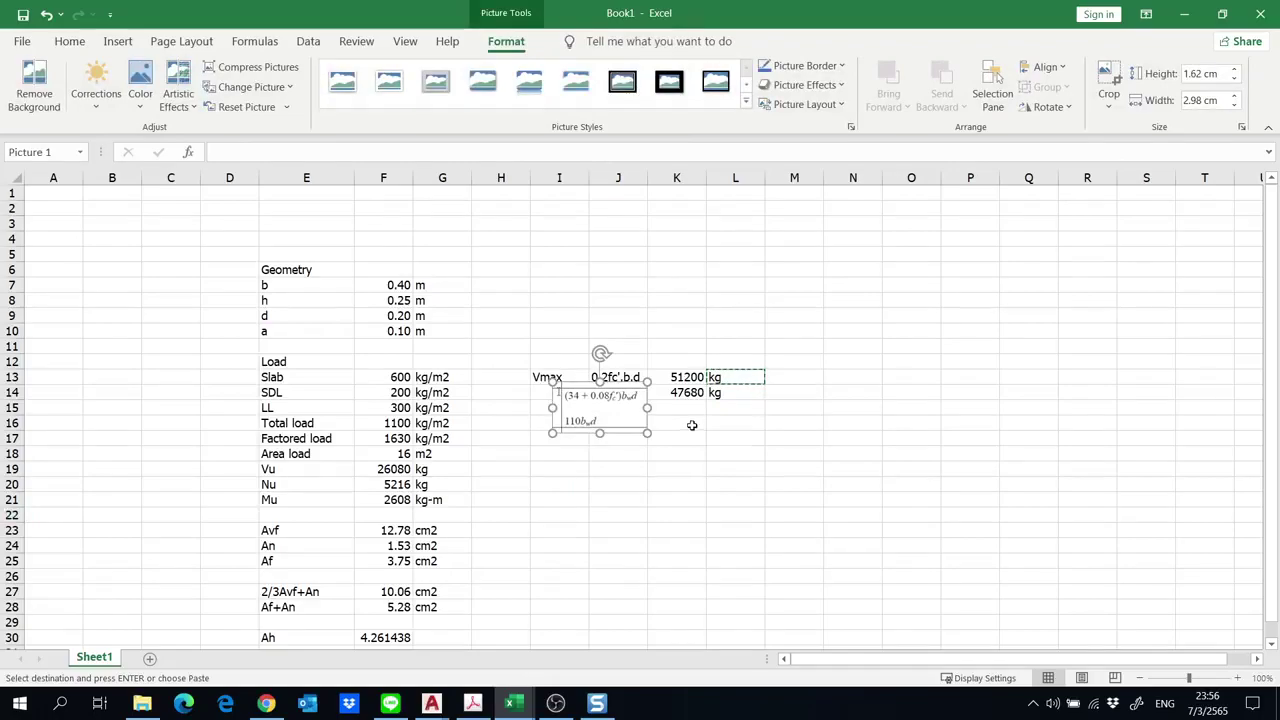
Calculate the third shear limit in K16 with =110*40*20 and enter its unit kg in L16.
click(690, 424)
text(=1)
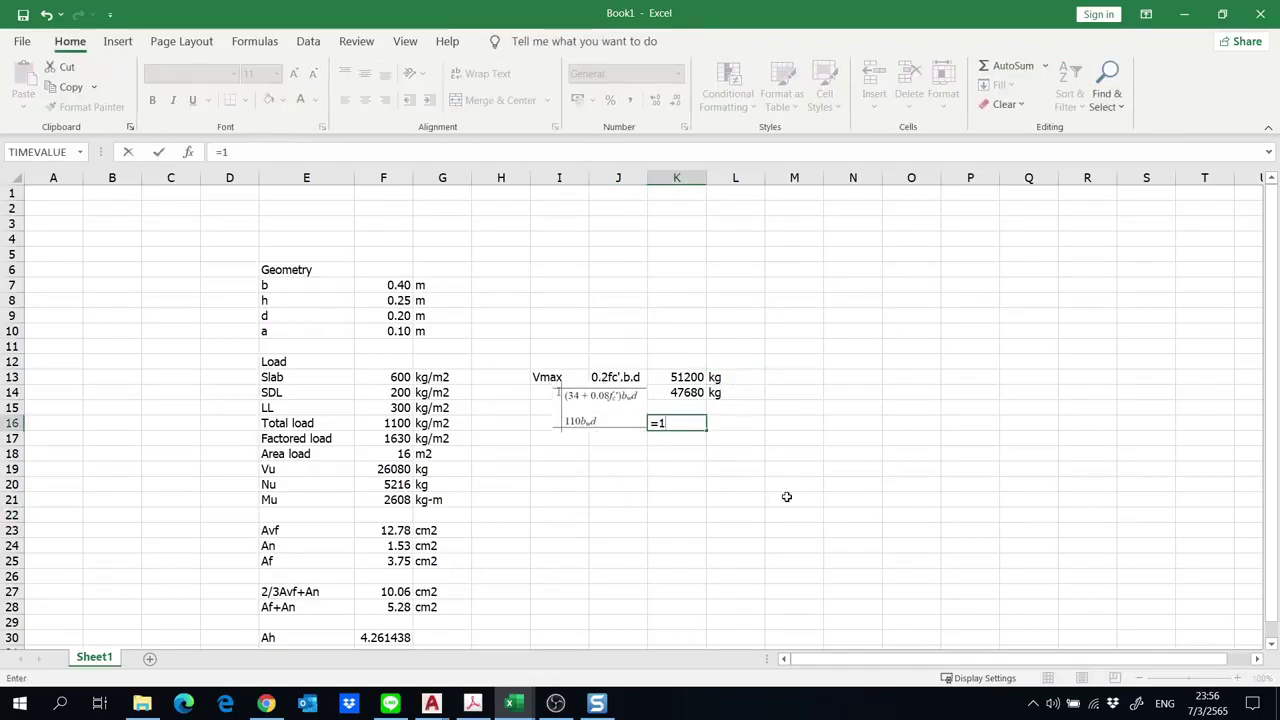
text(10*40*20)
key(Return)
key(Up)
key(Right)
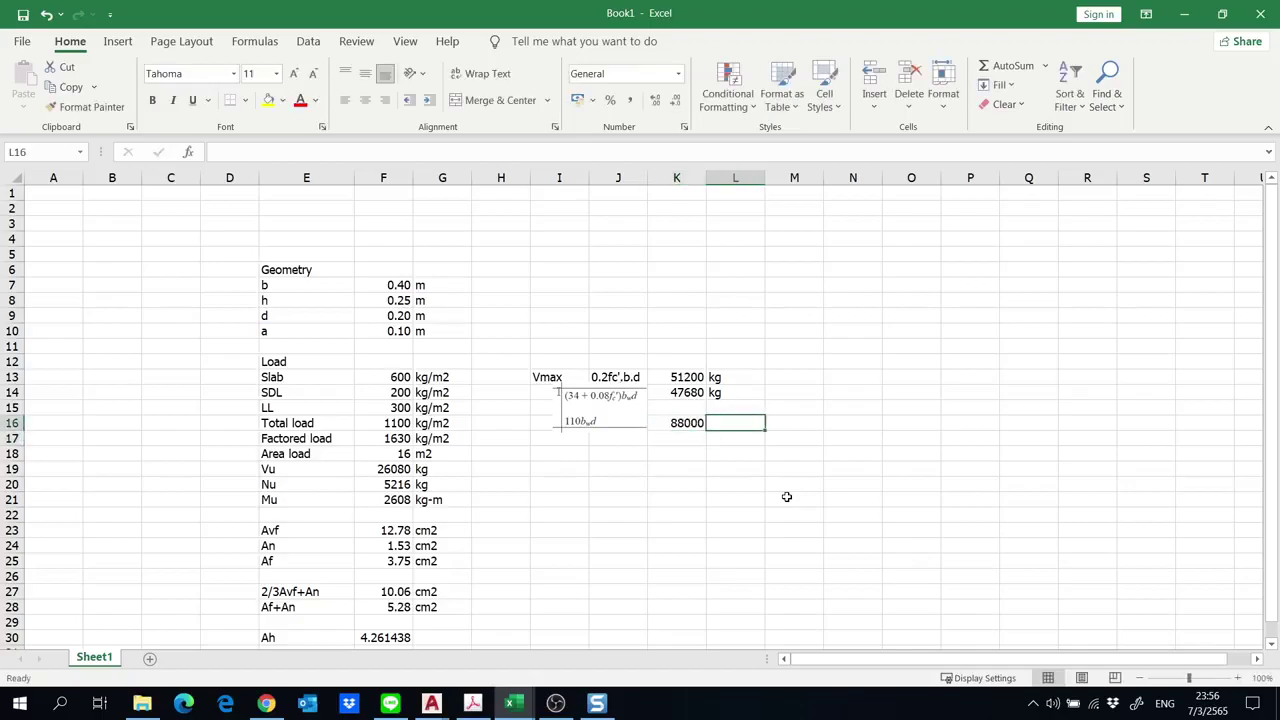
text(kg)
key(Return)
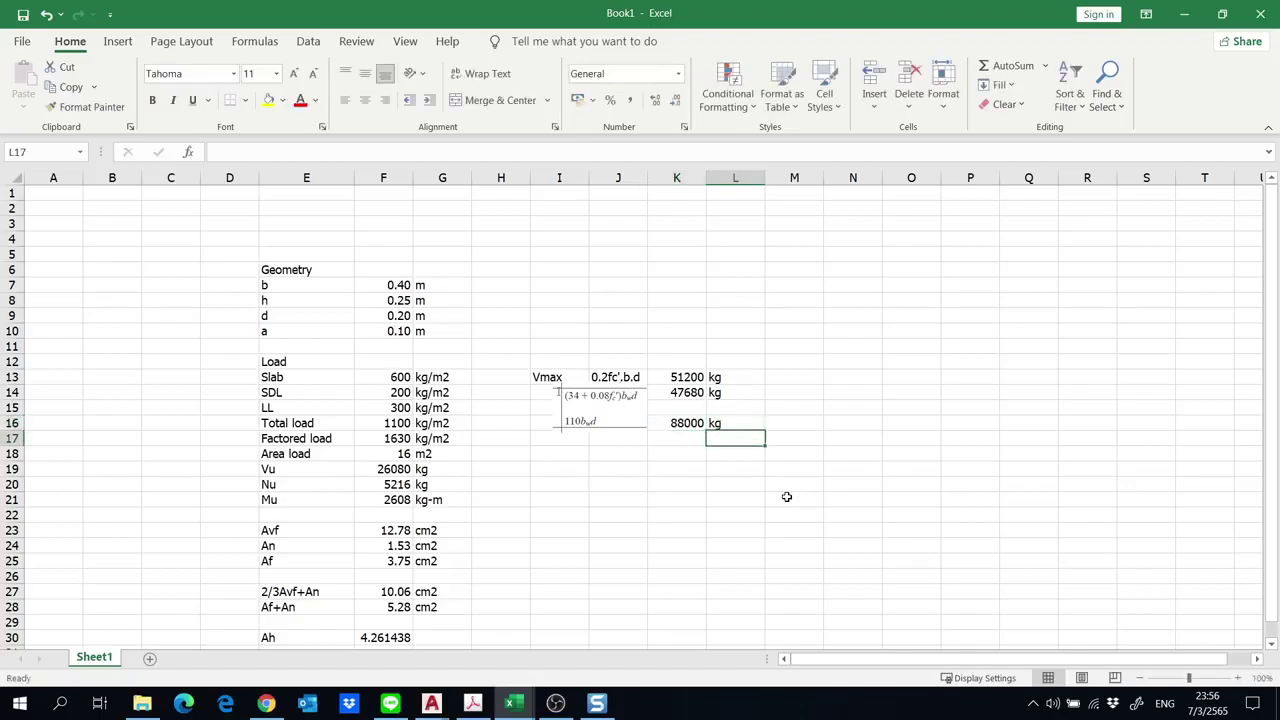
Find the governing shear limit in K17 with a MIN formula over K13 to K16.
key(Left)
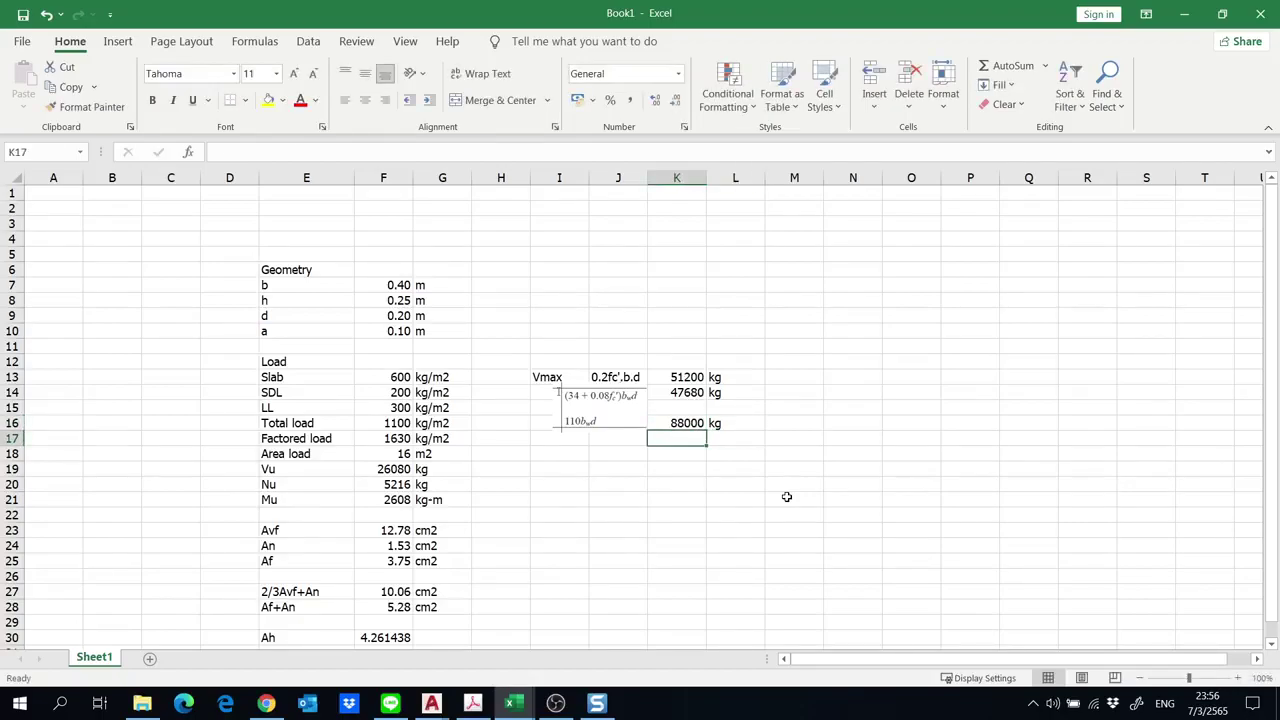
text(=min)
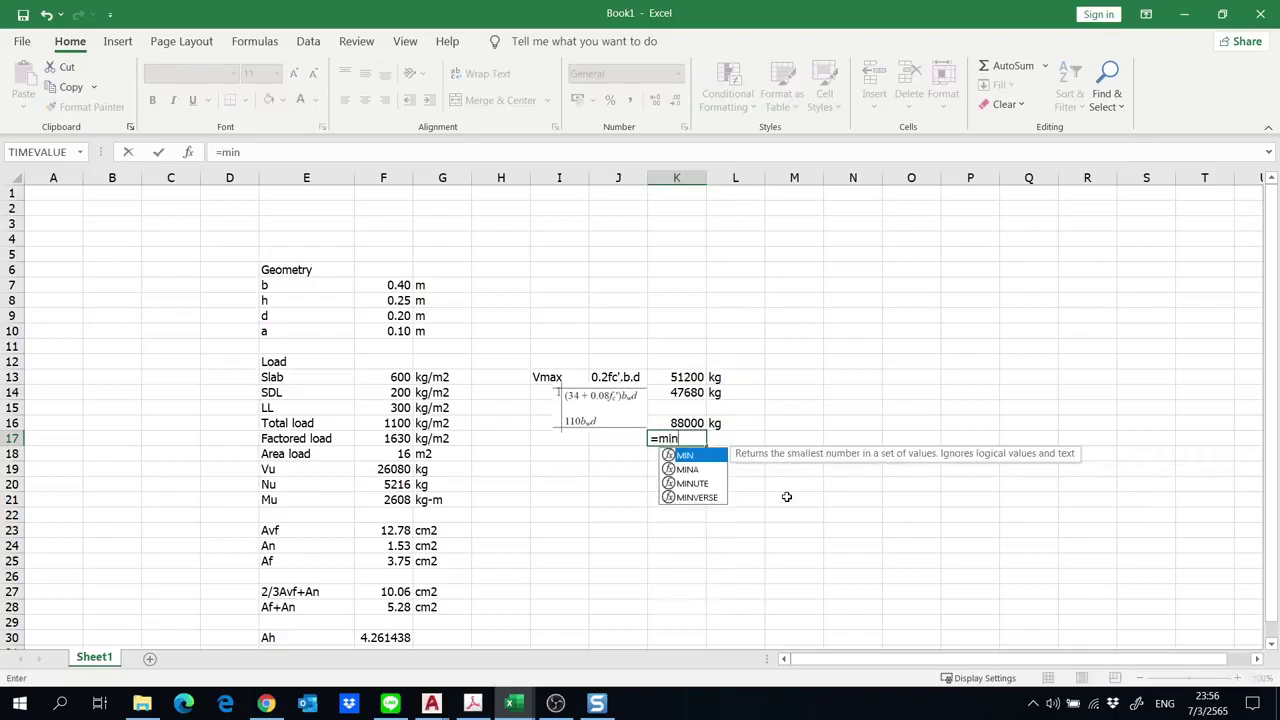
text(()
key(Up)
key(Up)
key(Up)
key(Up)
key(shift+Down)
key(shift+Down)
key(shift+Down)
text())
key(Return)
Enter the unit kg in L17 and label the governing shear limit Vmax in J17.
key(Up)
key(Right)
text(kg)
key(Return)
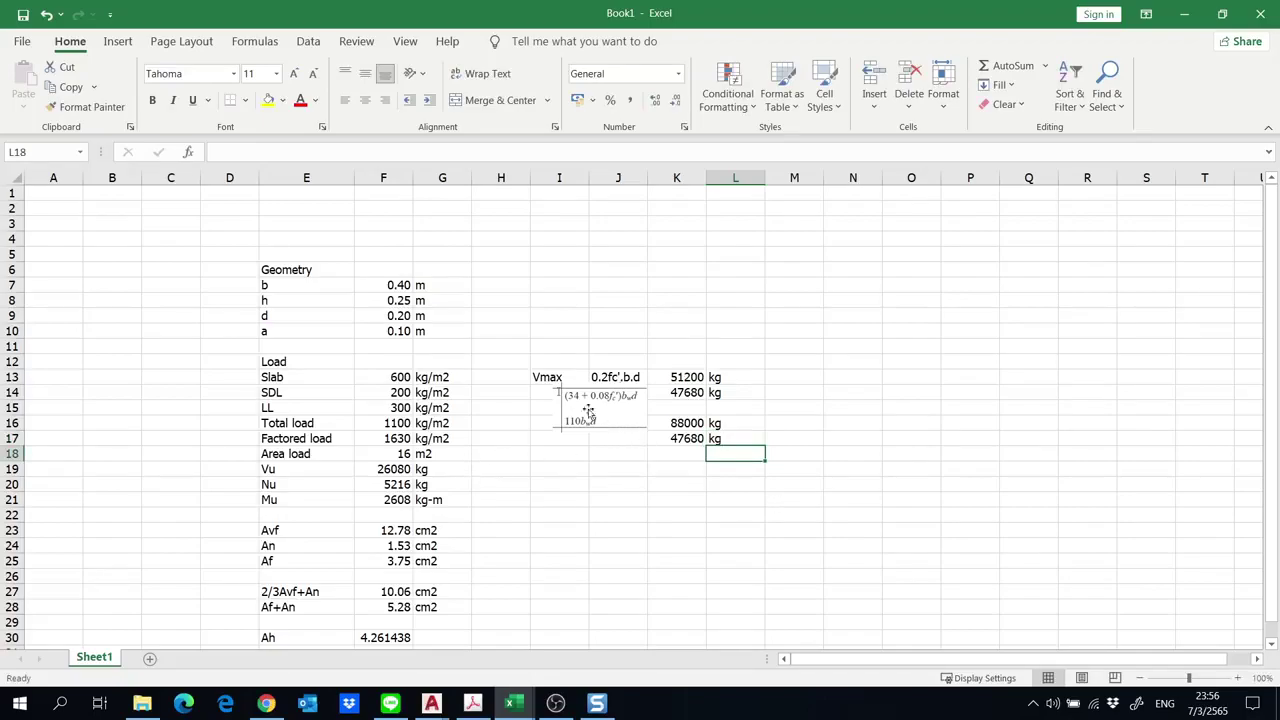
click(627, 441)
text(Vmax)
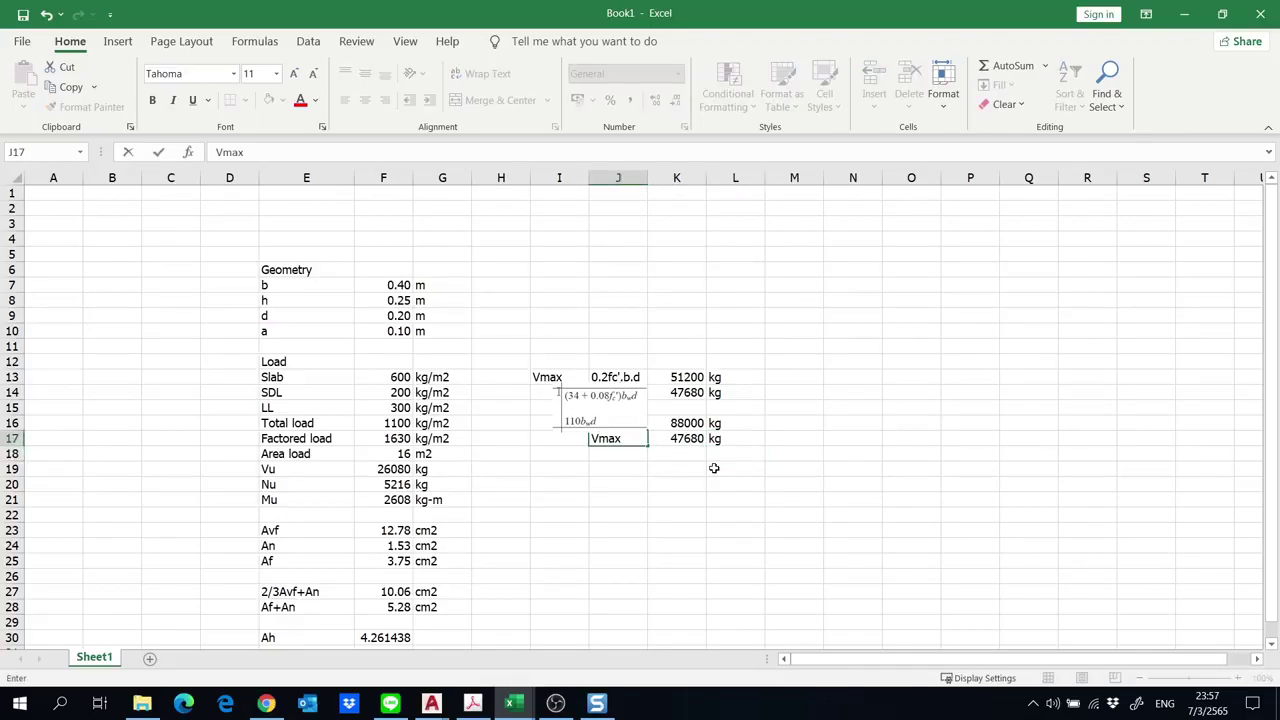
key(Return)
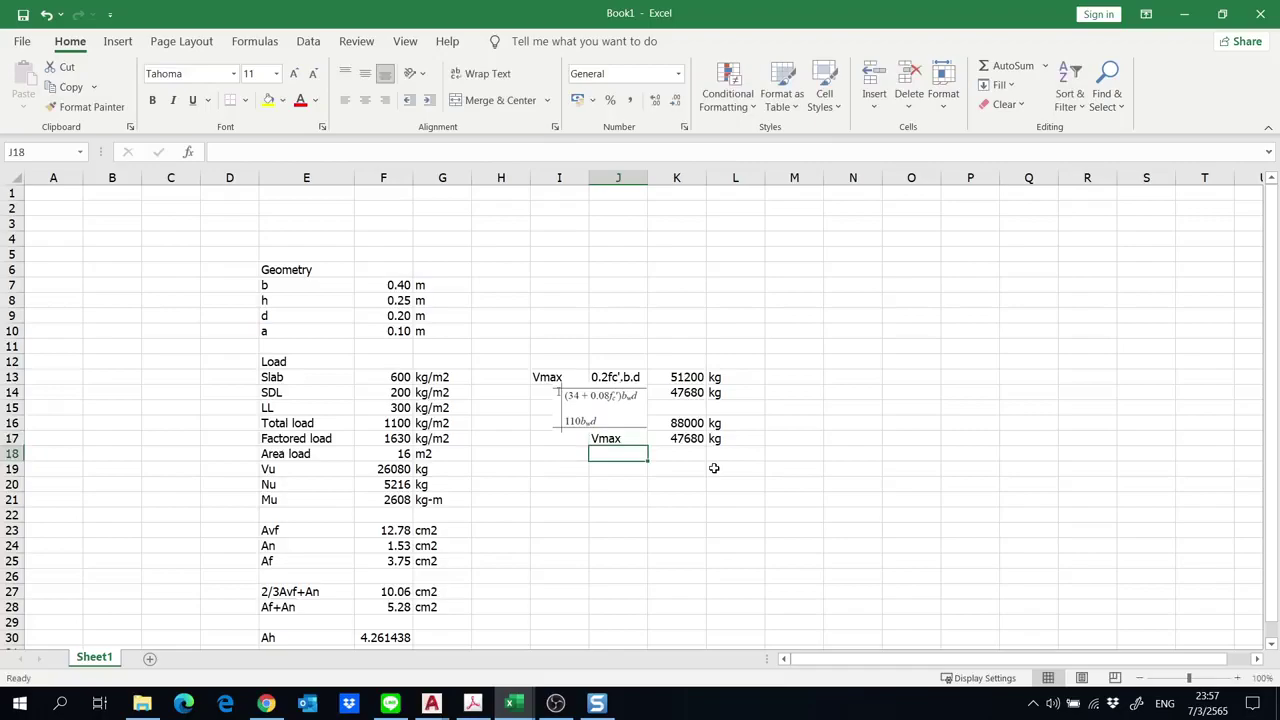
Examine the load values and the formulas for area load, Vu, Nu, Mu and Avf in column F.
click(388, 396)
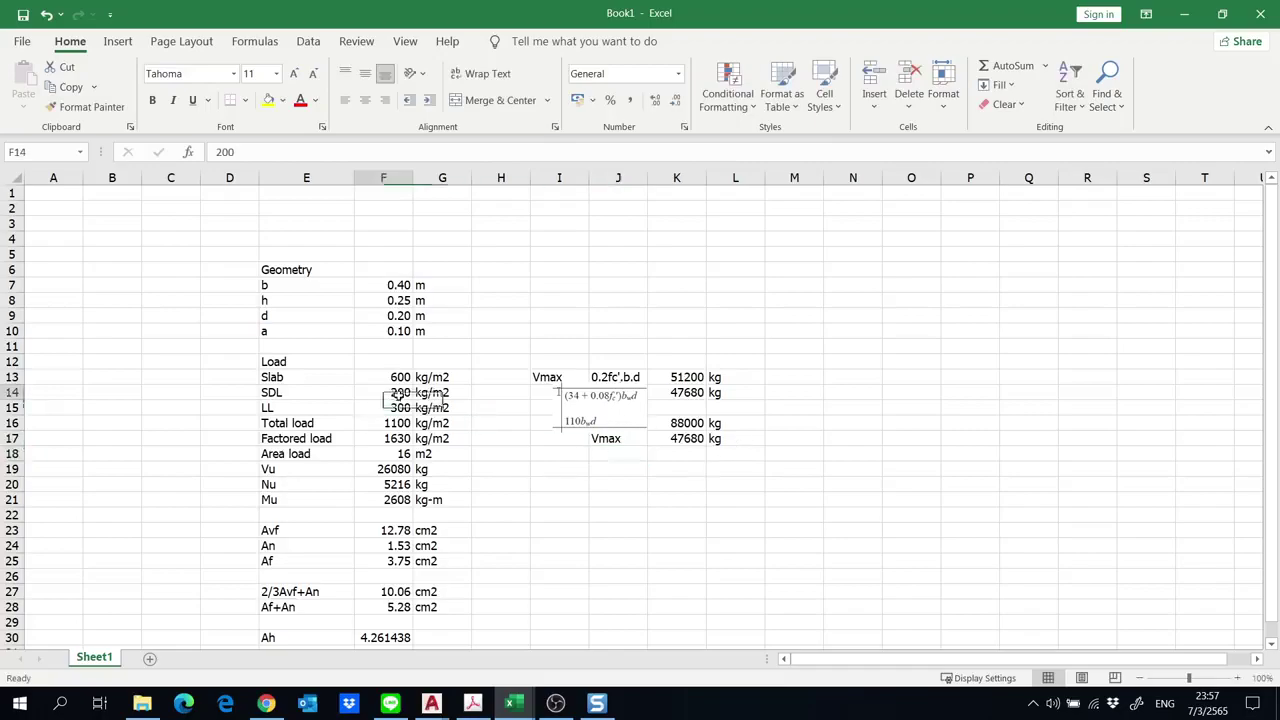
click(398, 423)
click(396, 454)
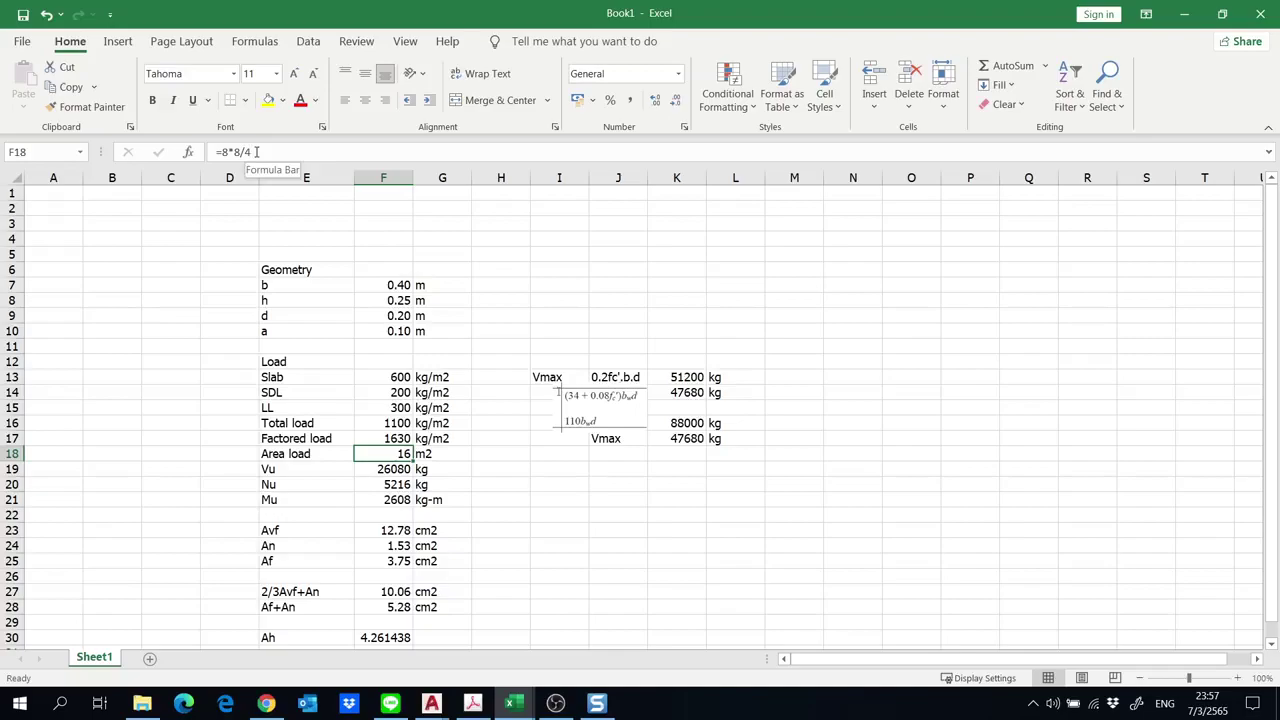
click(397, 468)
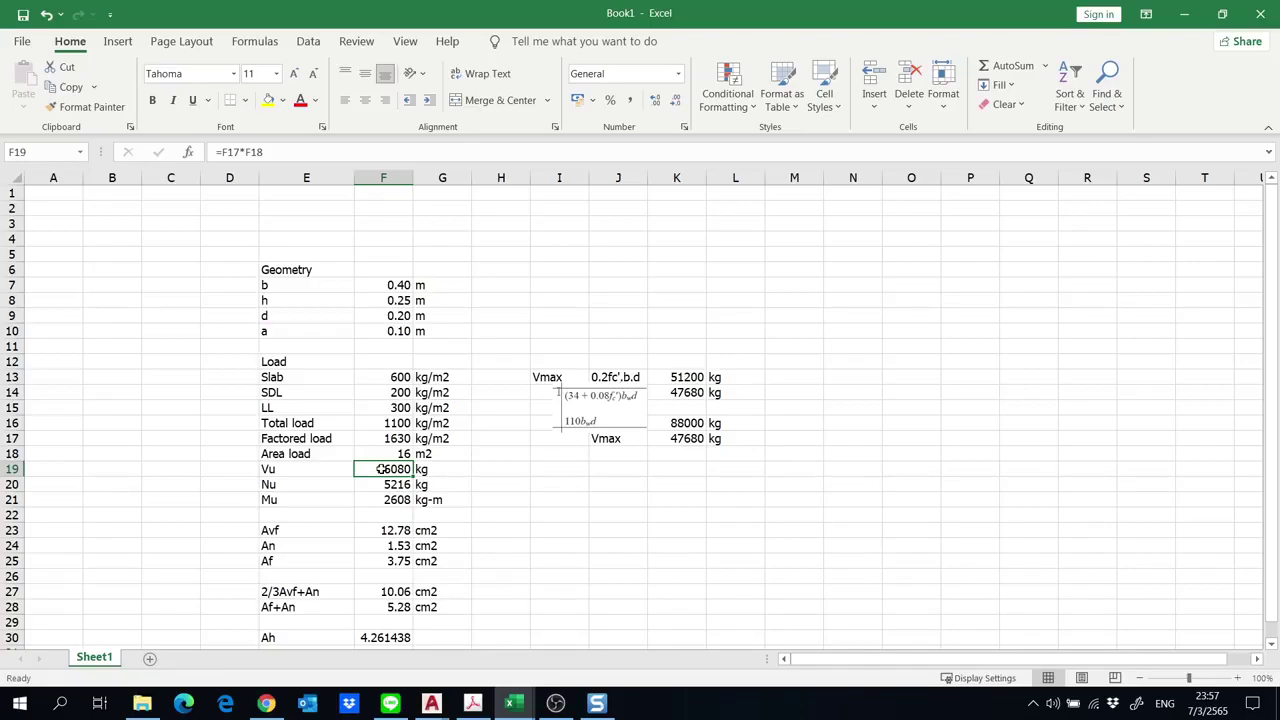
key(Down)
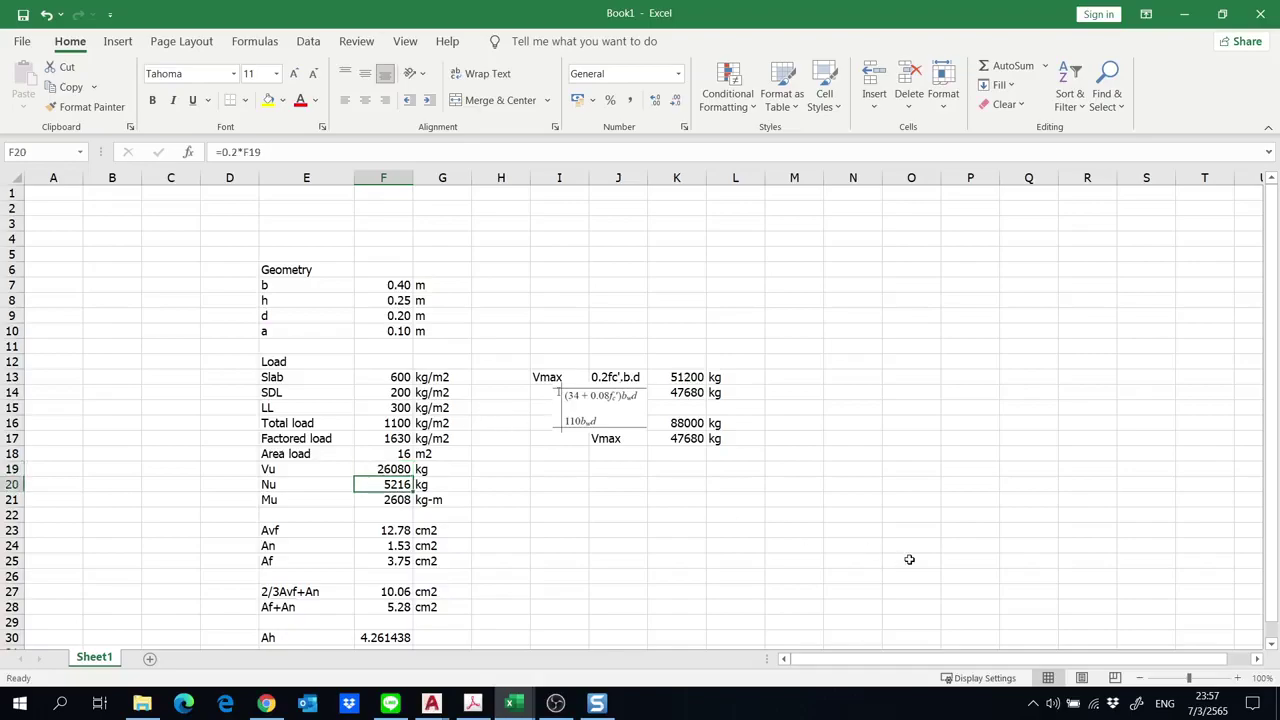
key(Down)
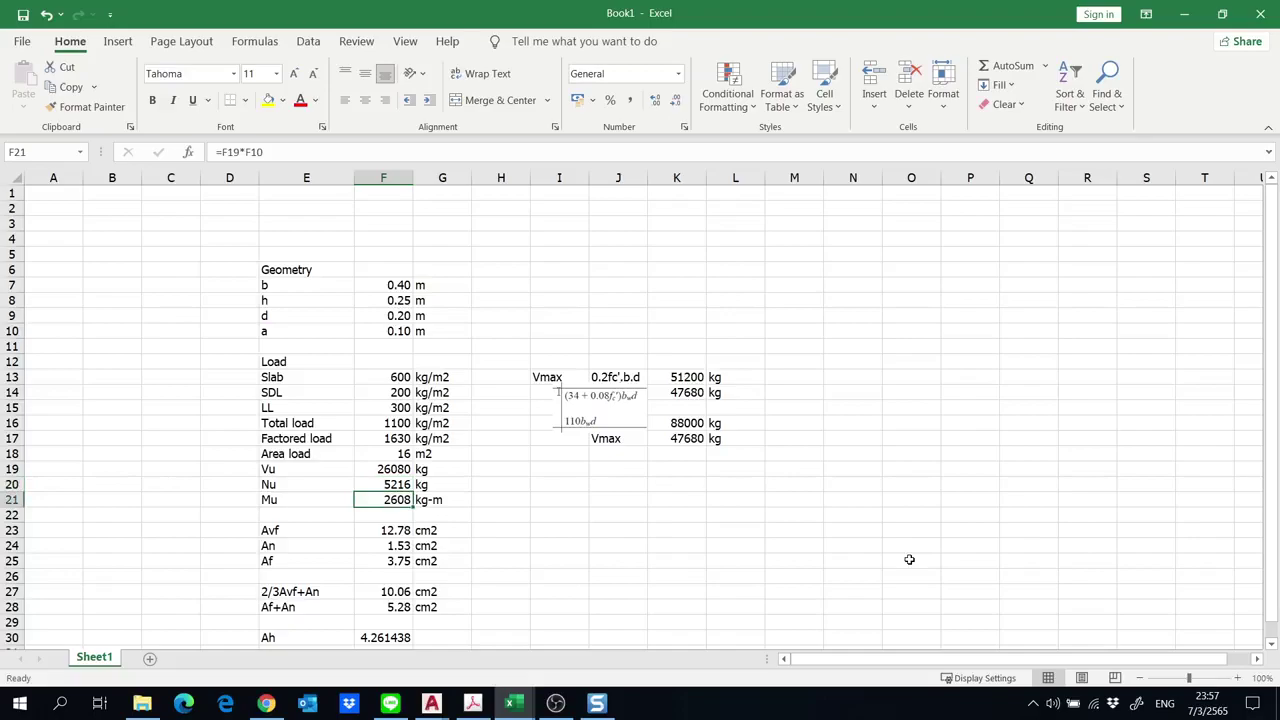
click(384, 467)
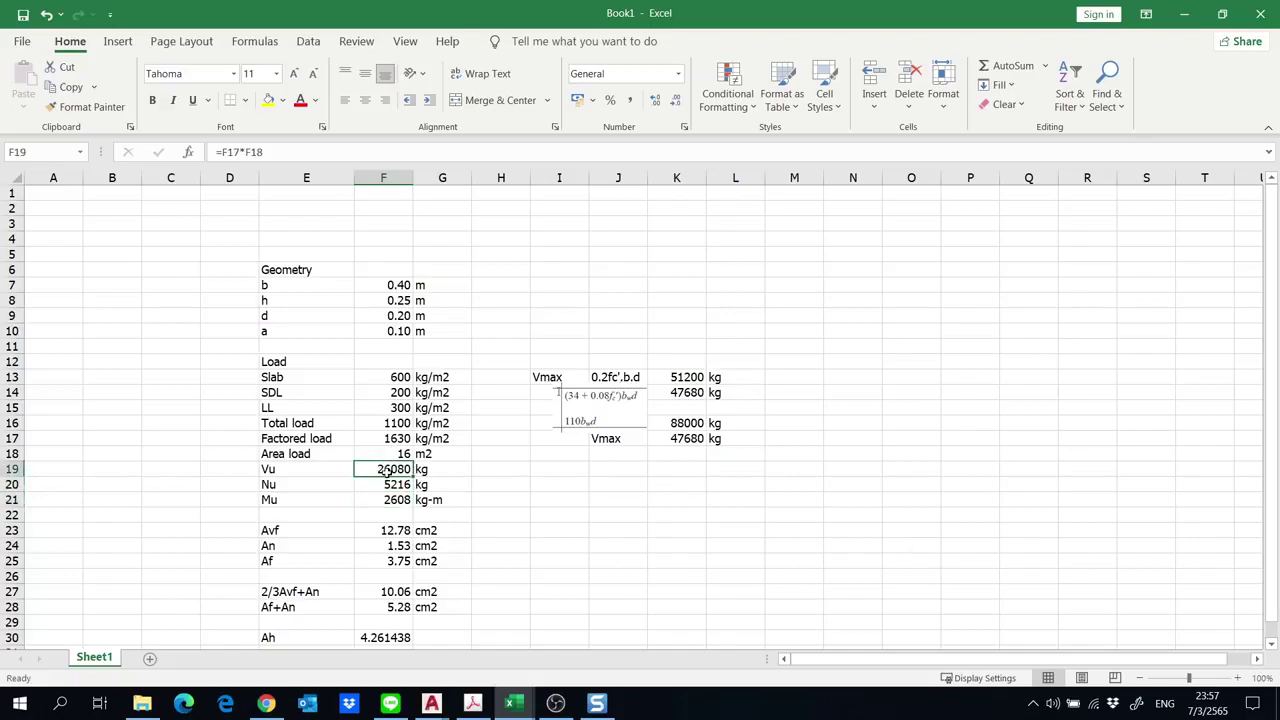
click(392, 500)
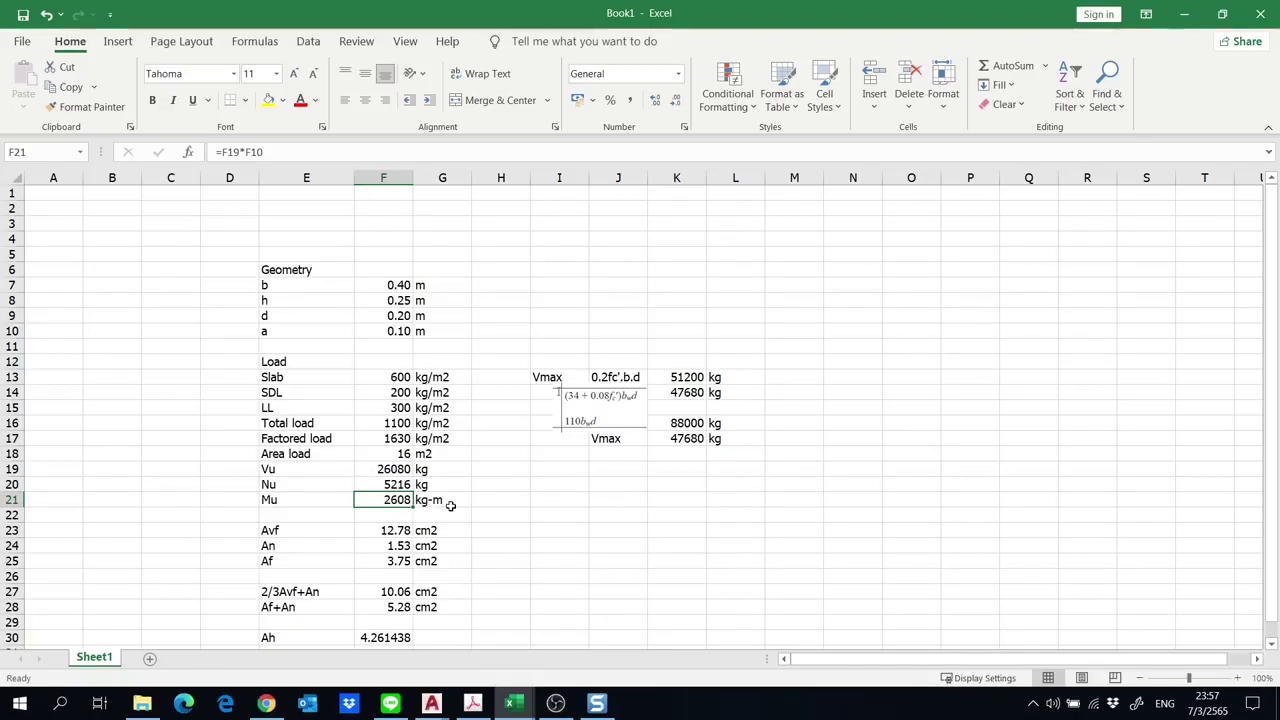
click(397, 530)
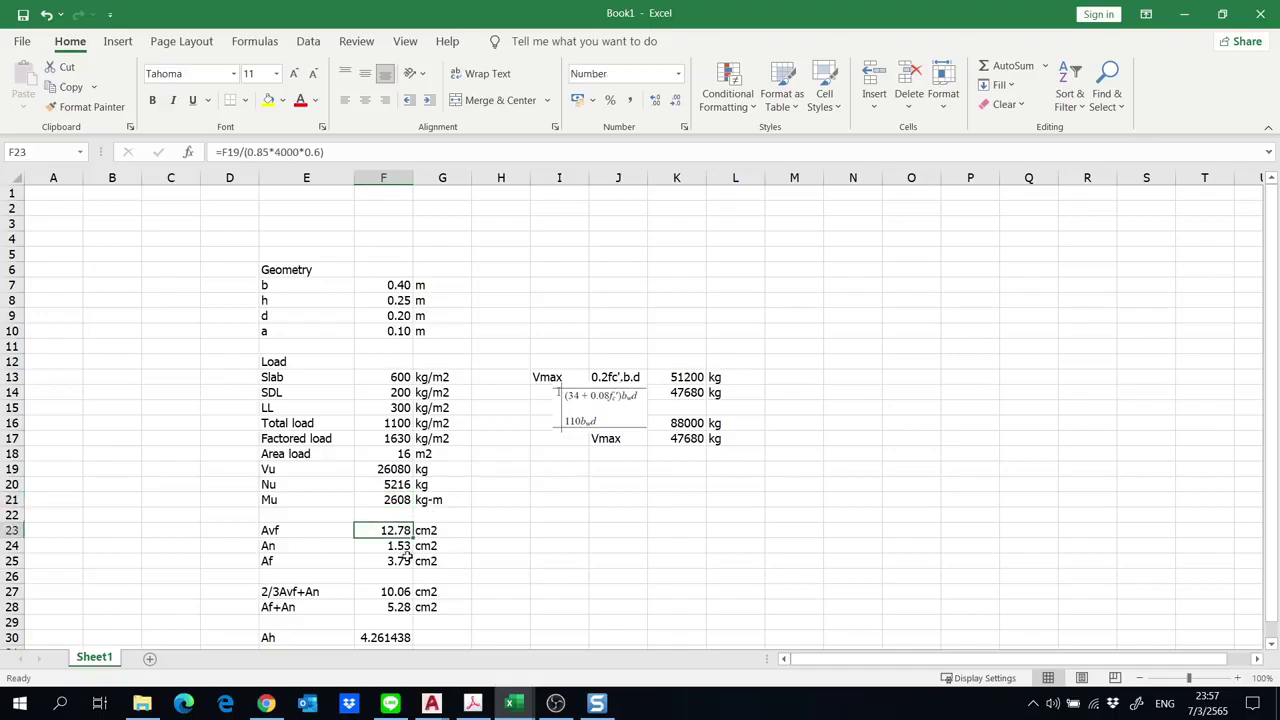
Switch to the structuralcalc.com corbel design page in Chrome and examine the horizontal force limitations and the reinforcement strength limits.
click(469, 705)
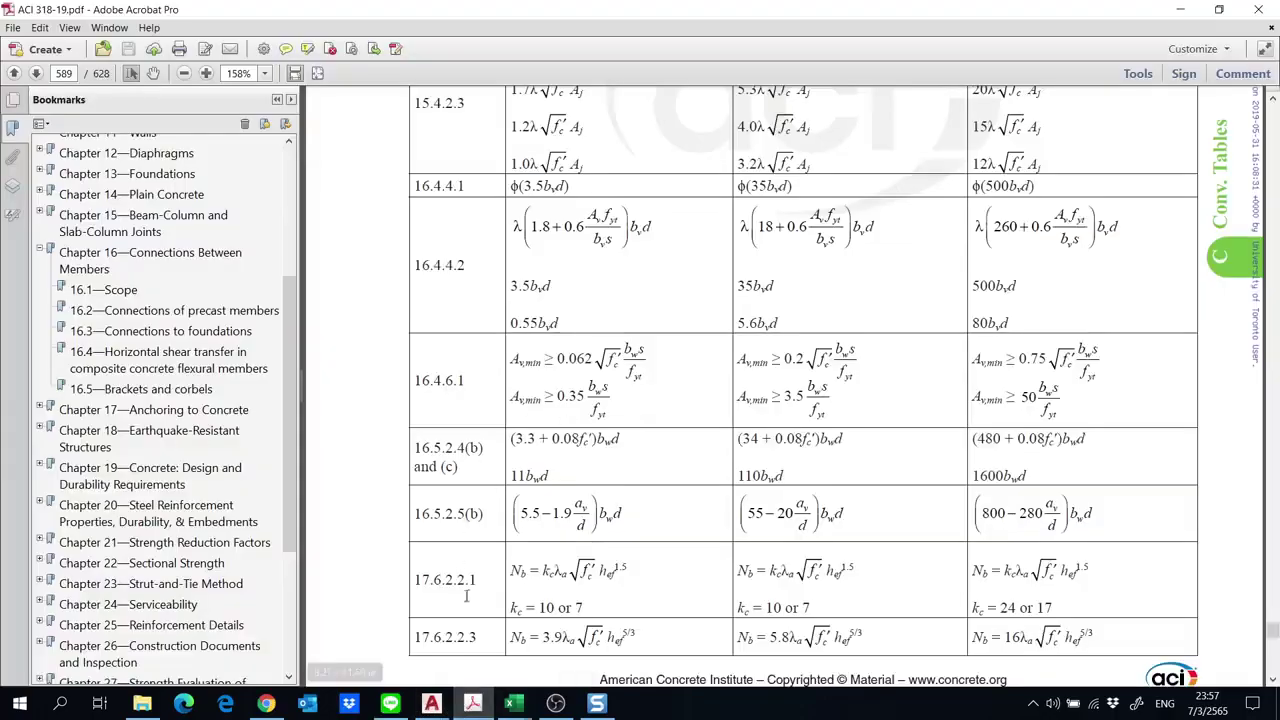
click(266, 704)
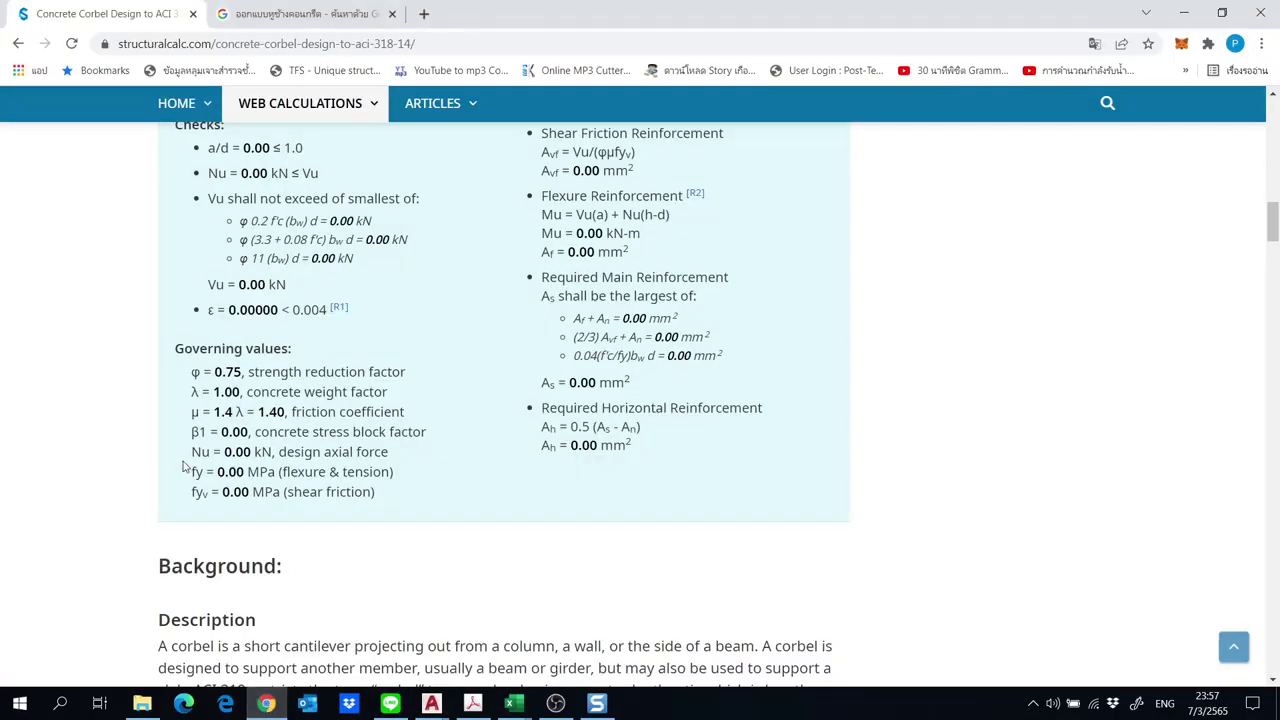
scroll(182, 470, down, 5)
scroll(182, 472, down, 2)
scroll(185, 481, down, 11)
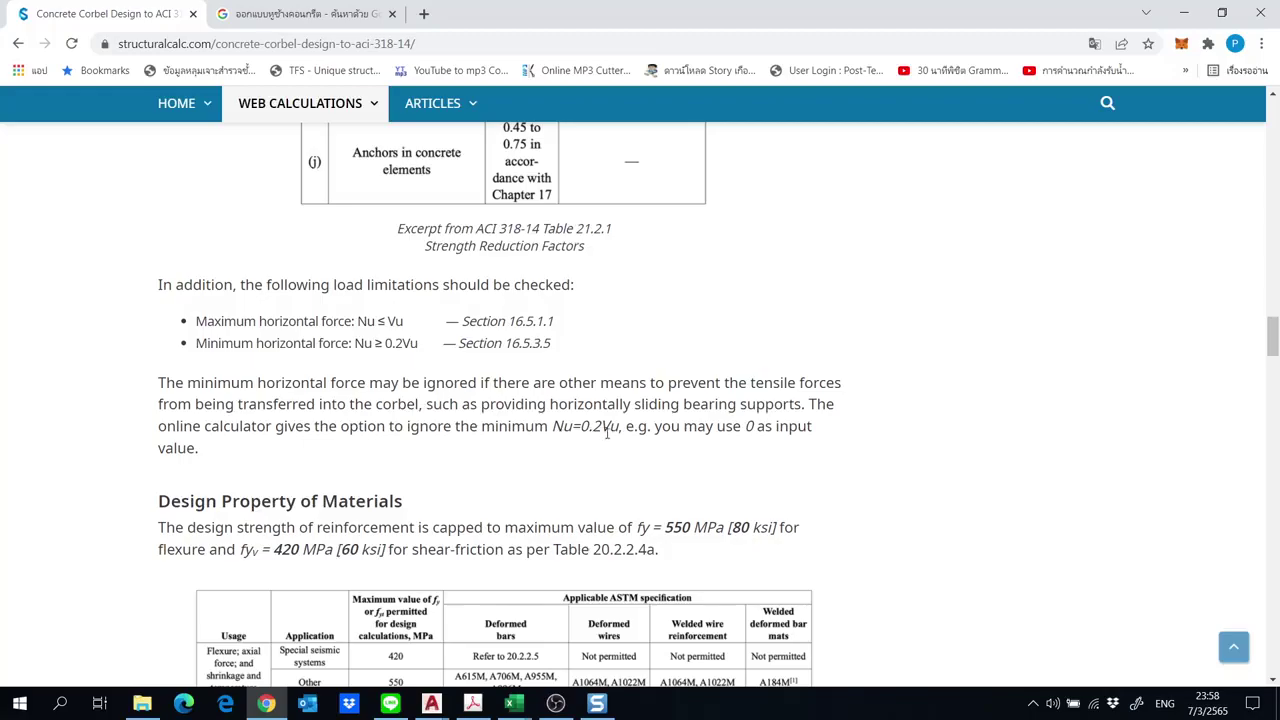
scroll(565, 469, down, 1)
scroll(565, 469, down, 4)
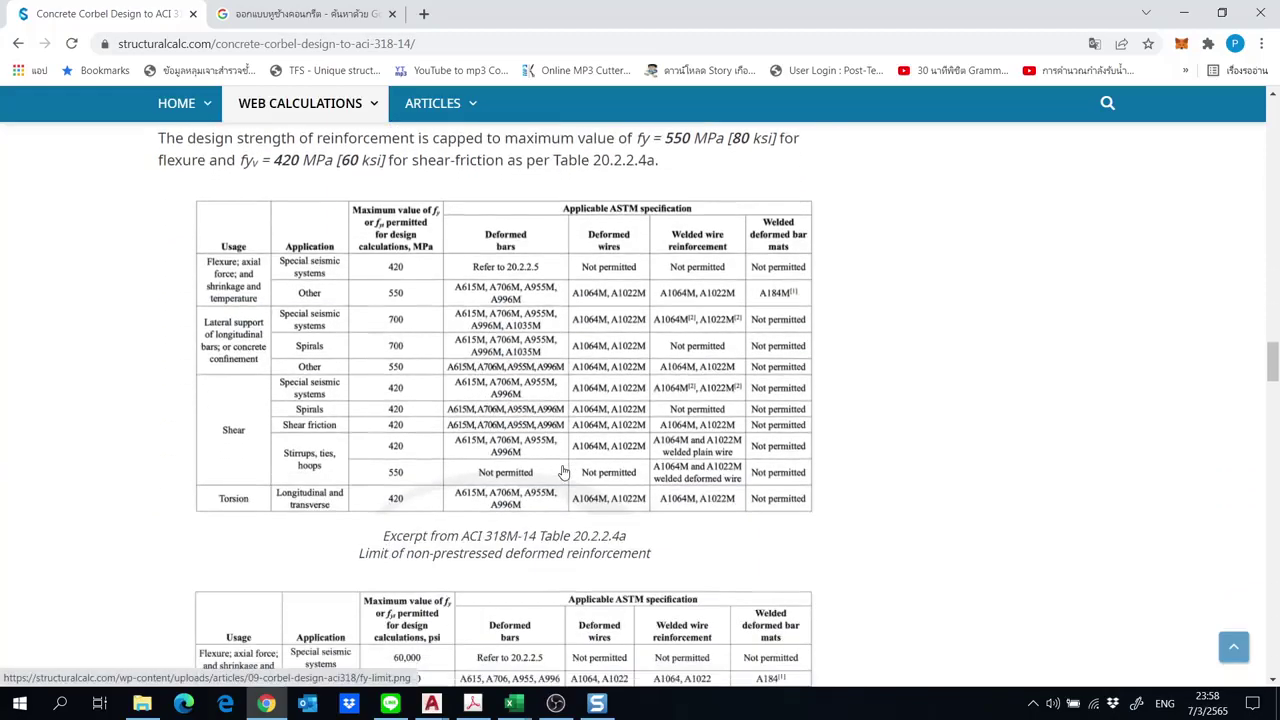
scroll(563, 471, up, 2)
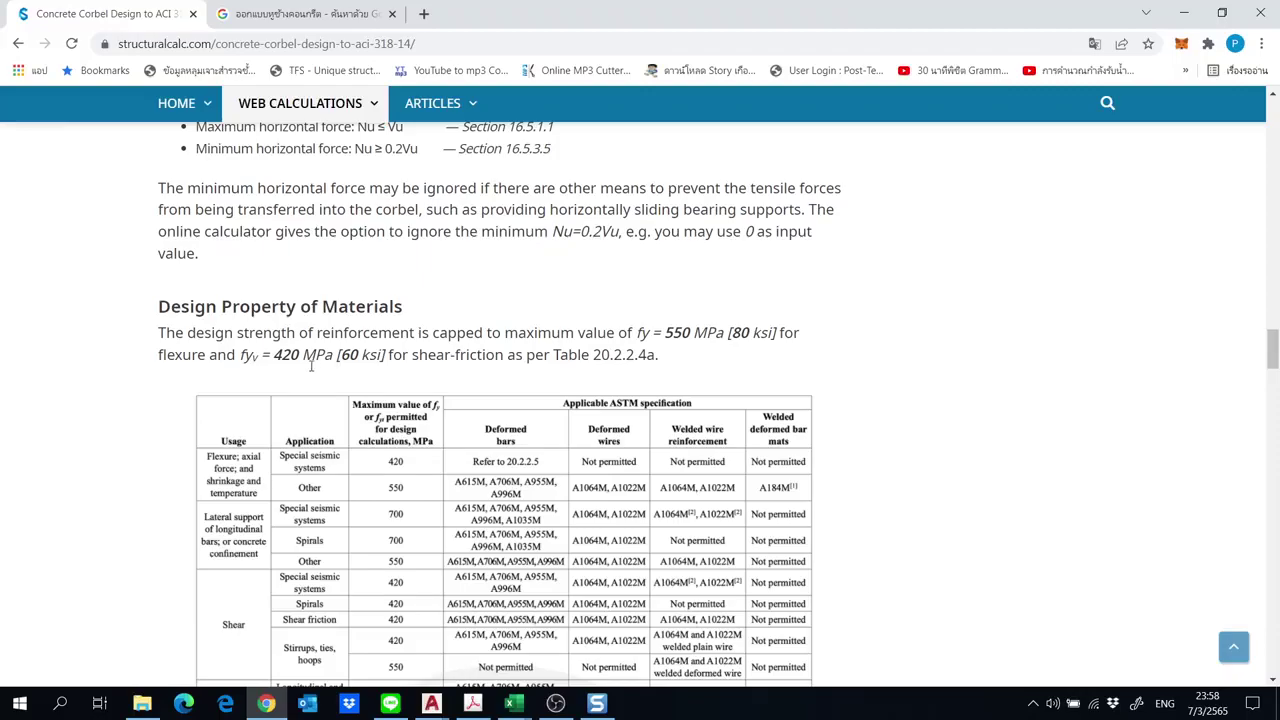
scroll(352, 364, down, 2)
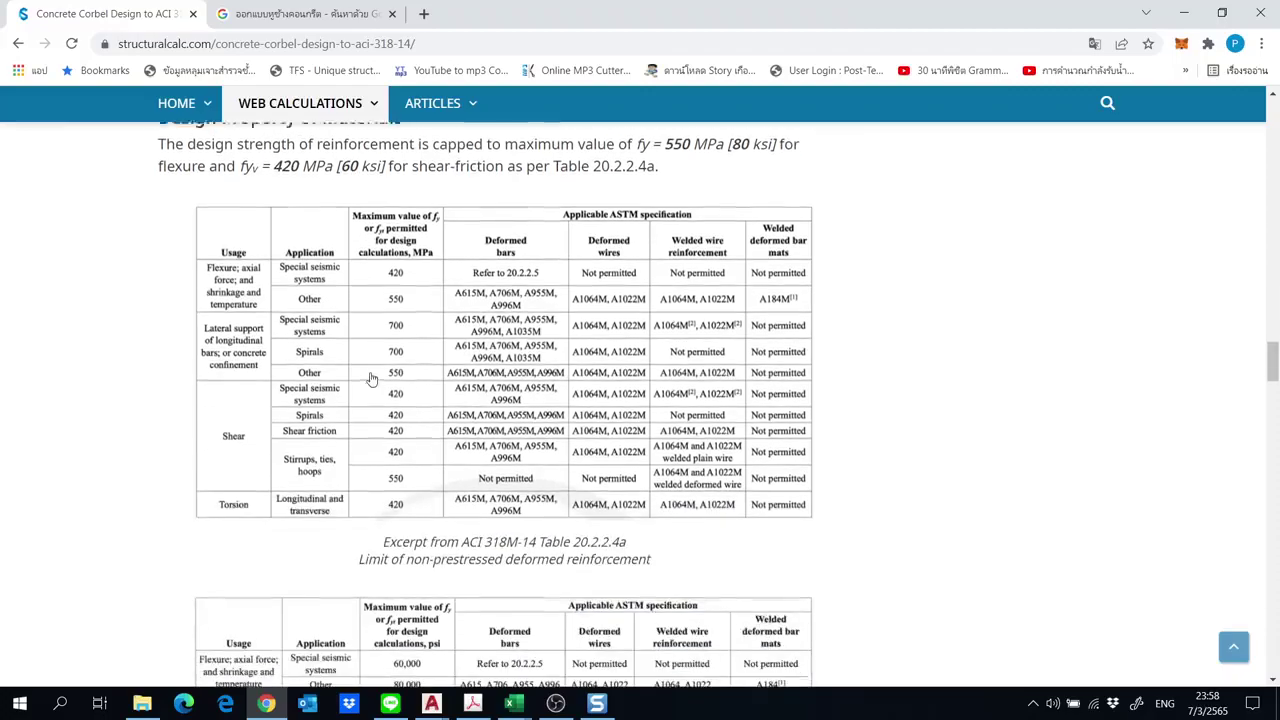
Examine the axial tensile and shear friction reinforcement equations, the friction coefficient table and the flexure reinforcement section on the web page.
scroll(393, 390, down, 8)
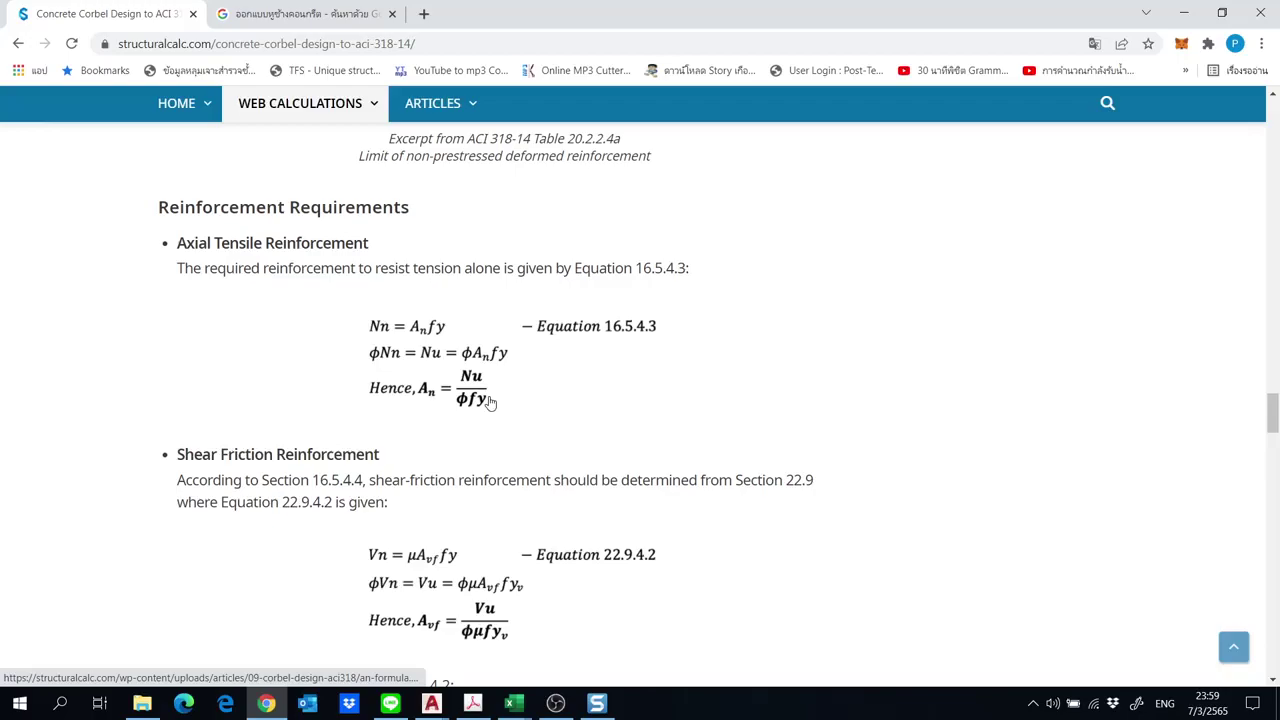
scroll(490, 402, down, 2)
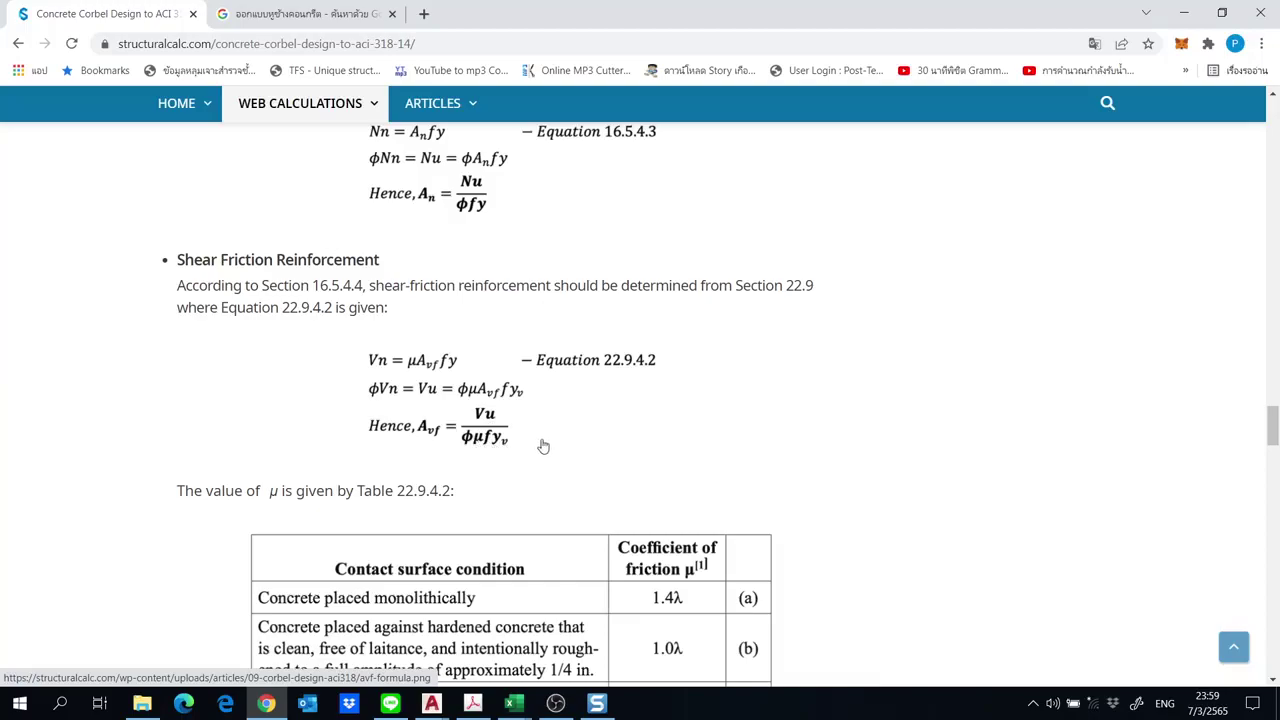
scroll(564, 447, down, 2)
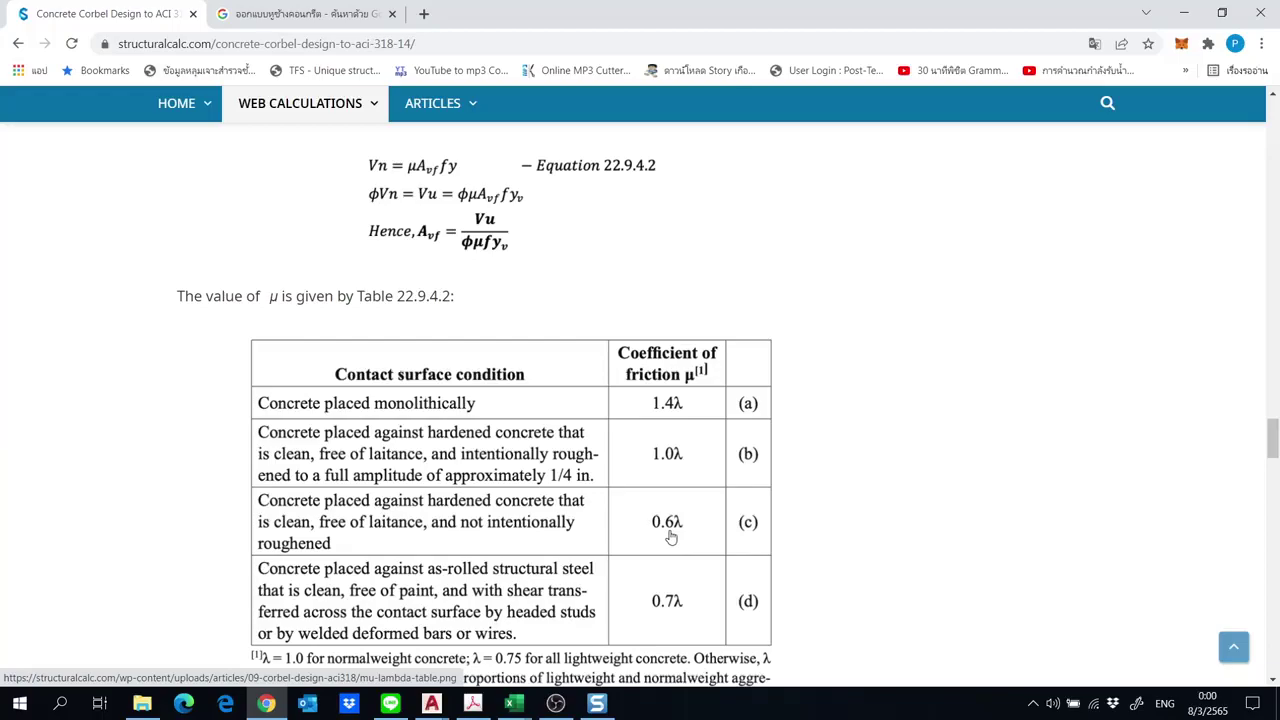
scroll(670, 530, down, 2)
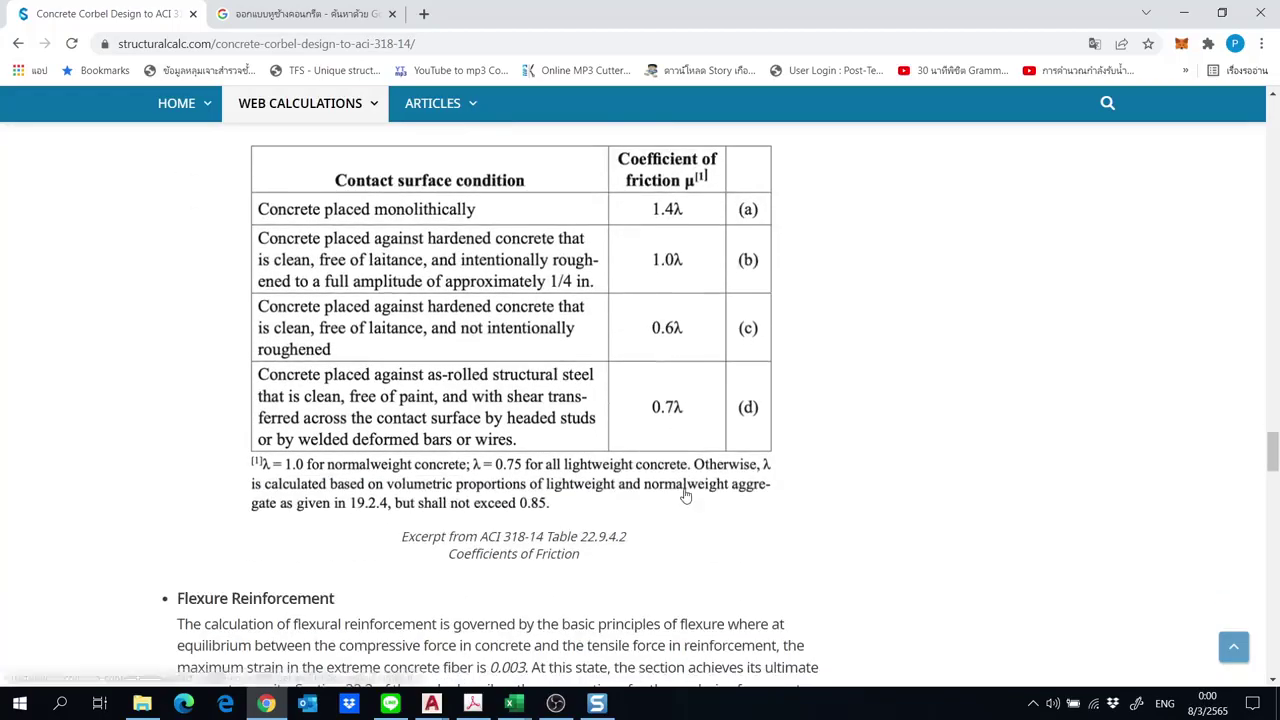
scroll(685, 494, down, 2)
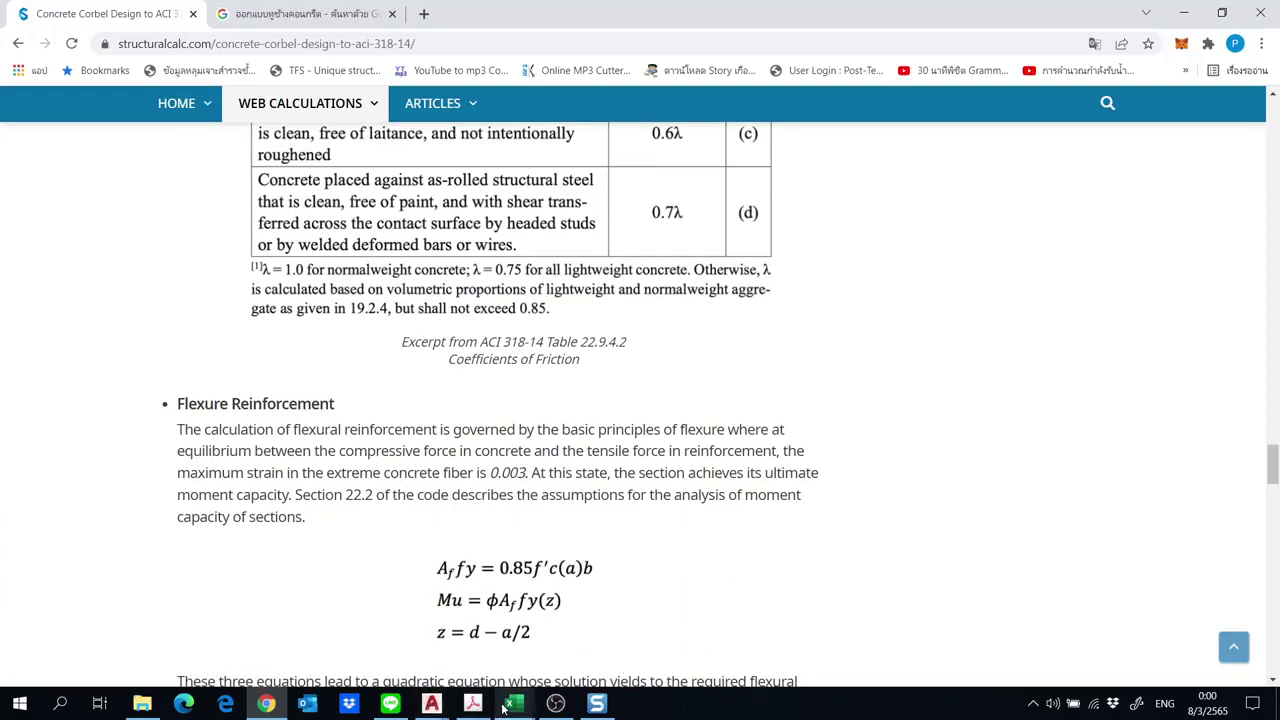
Return to the Excel sheet and examine how Avf, An and Af are obtained in F23, F24 and F25.
mouse_move(507, 706)
click(461, 637)
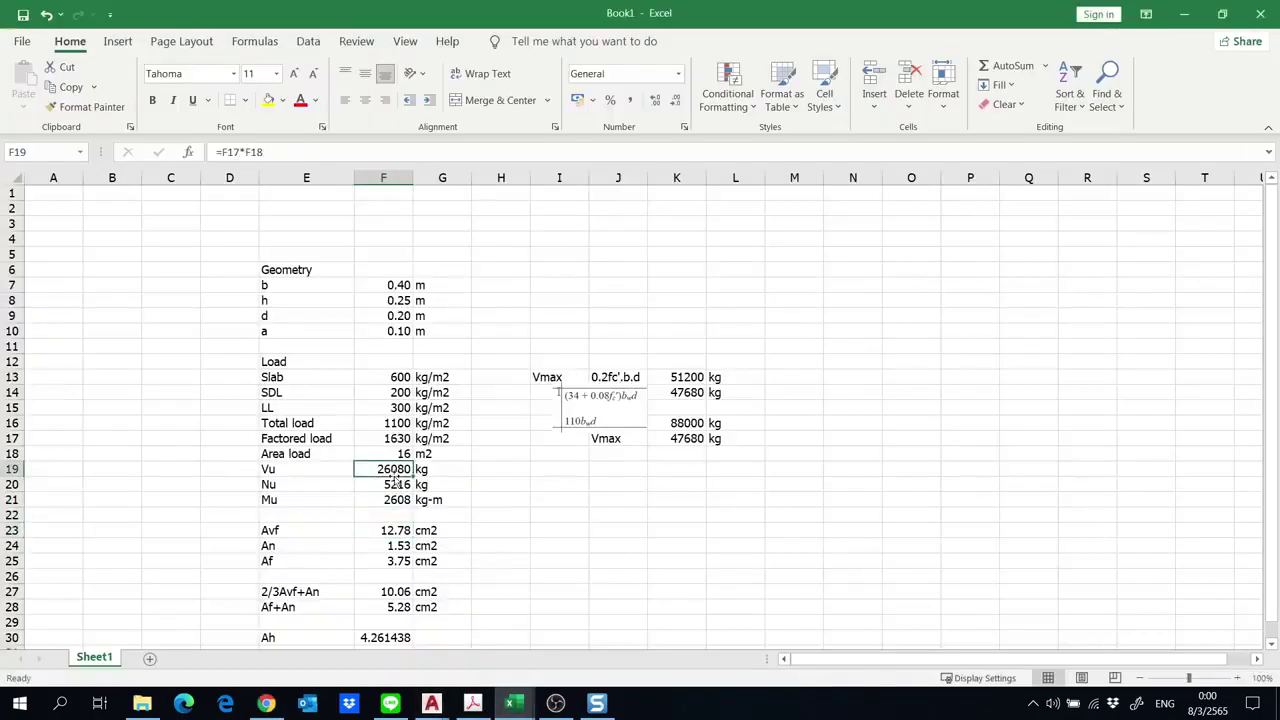
scroll(395, 480, down, 2)
click(390, 423)
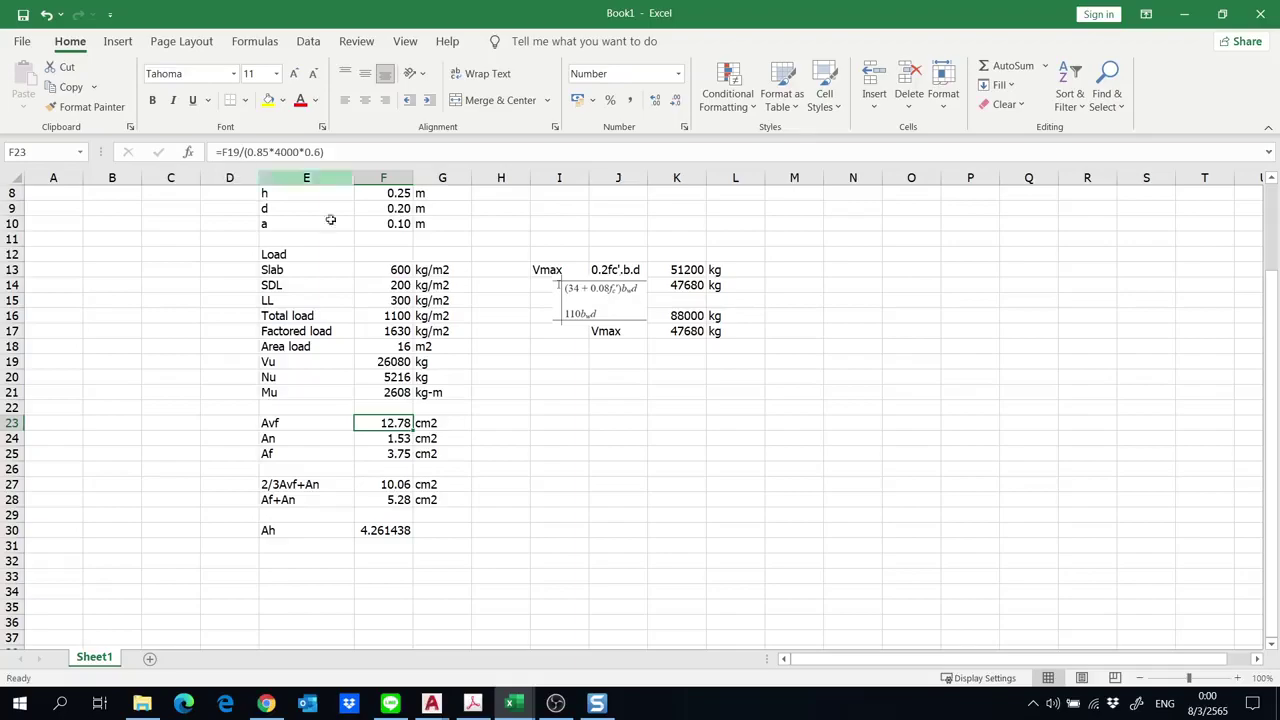
click(380, 439)
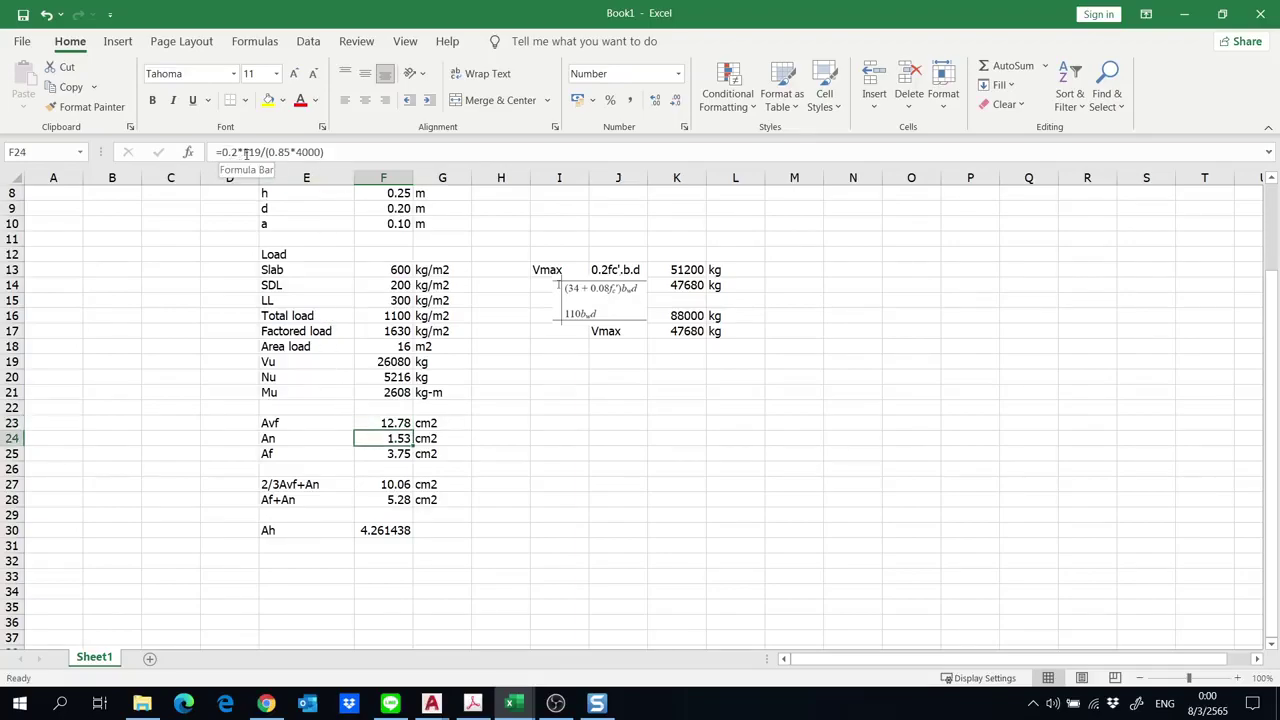
key(F2)
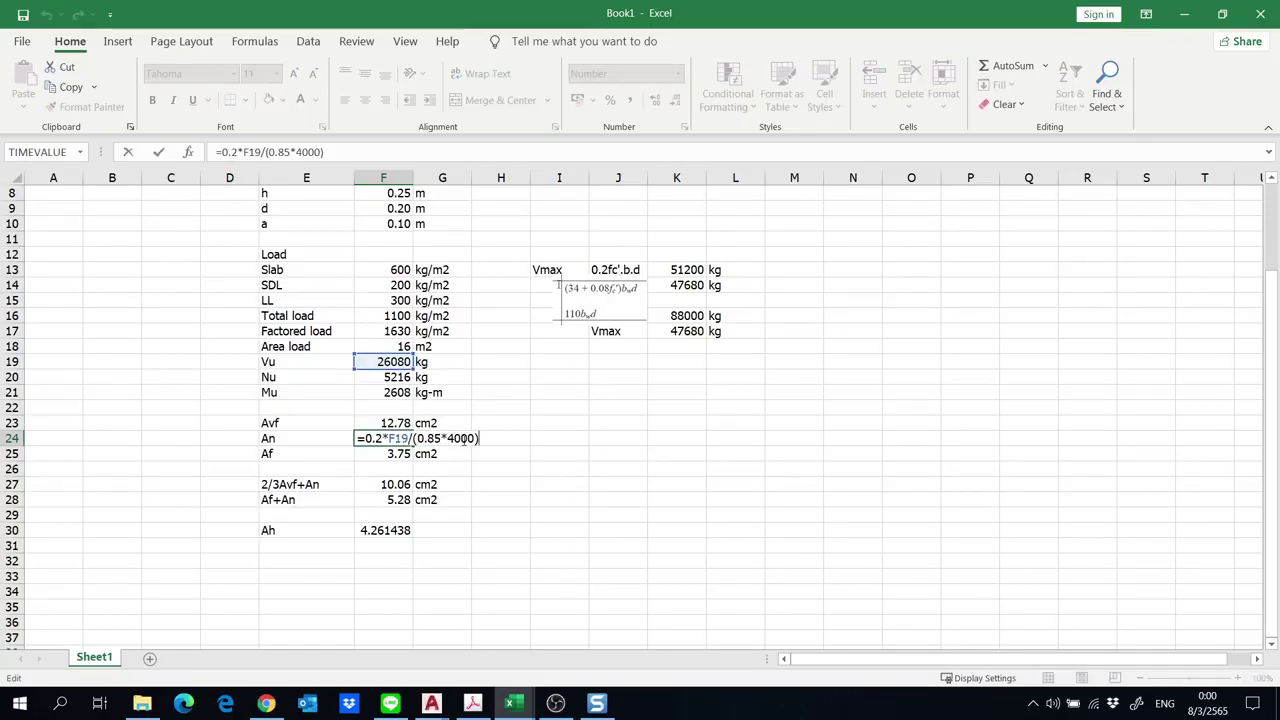
click(397, 453)
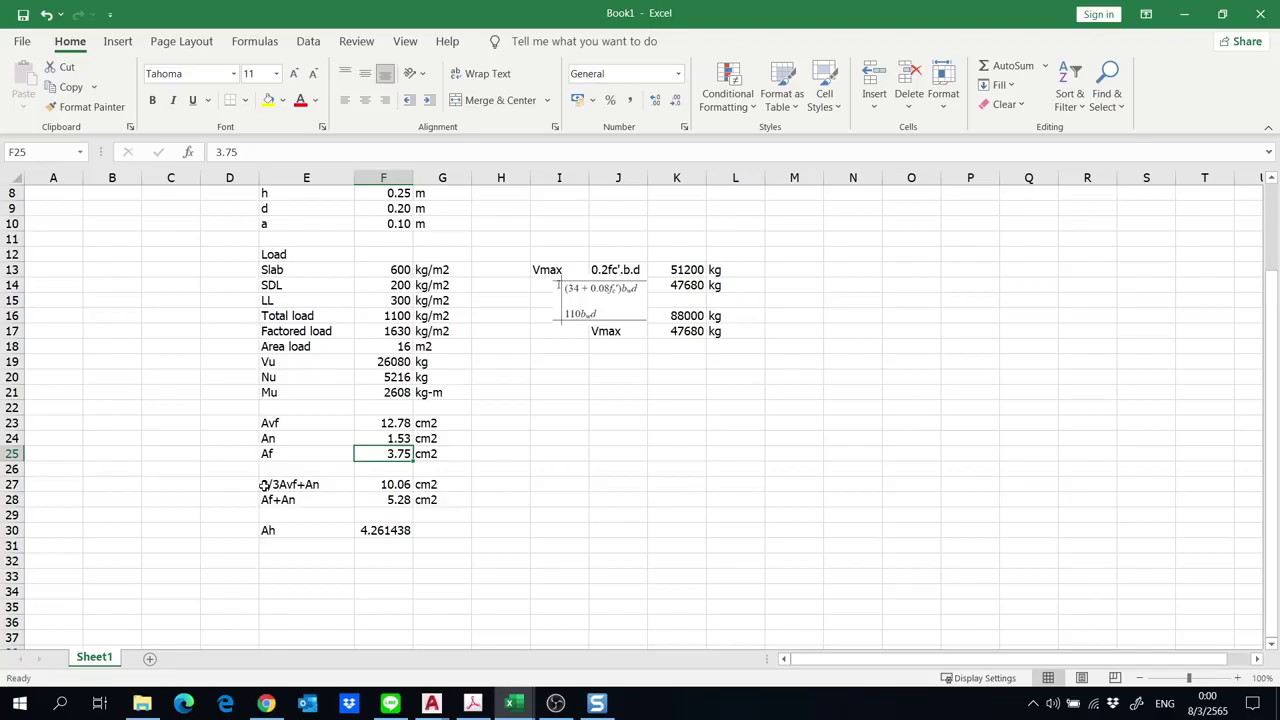
Label the main reinforcement row by entering As in D27.
click(230, 486)
text(As)
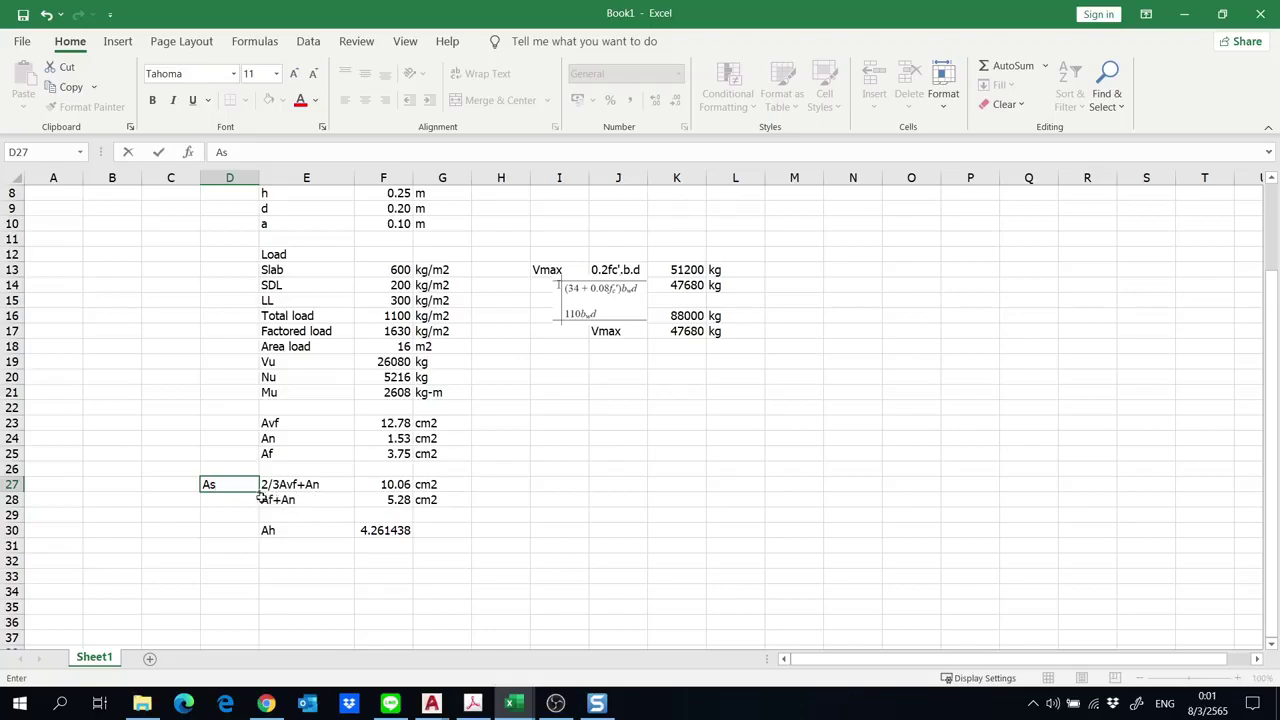
key(Return)
Compare the 2/3Avf+An and Af+An reinforcement areas and their formulas in F27 and F28.
click(388, 487)
click(393, 499)
click(393, 486)
click(393, 499)
click(393, 486)
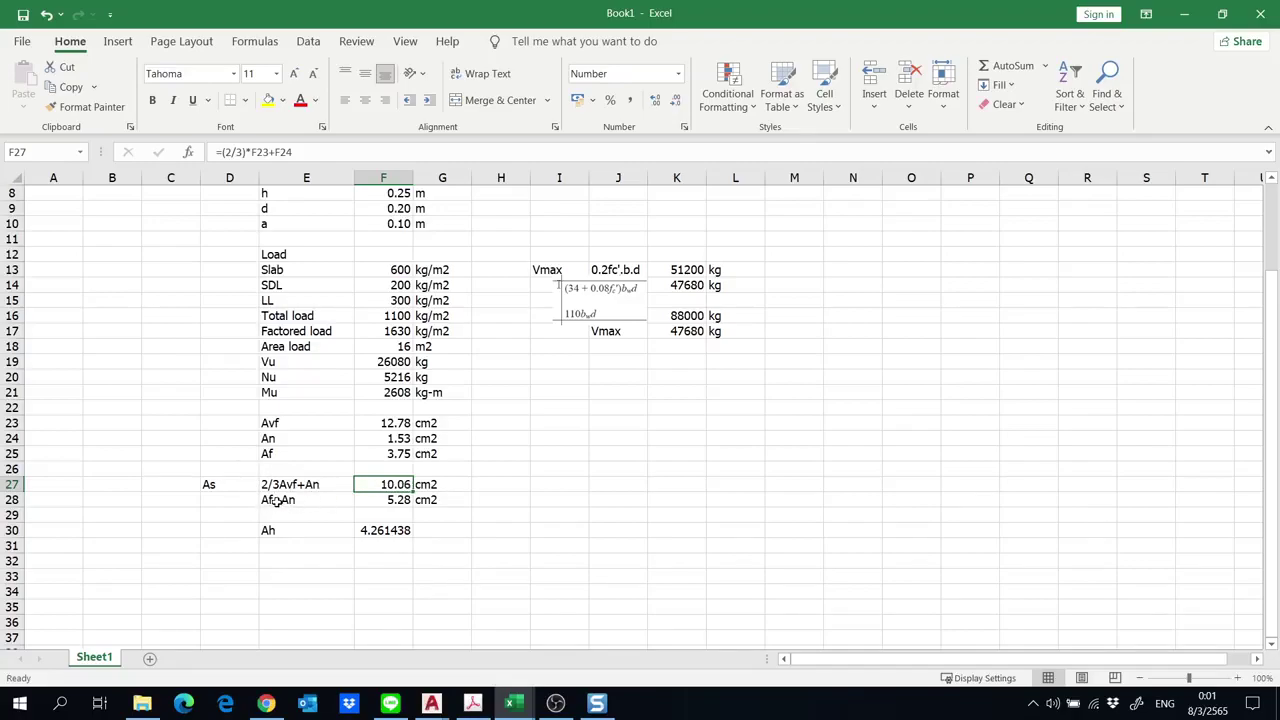
click(394, 500)
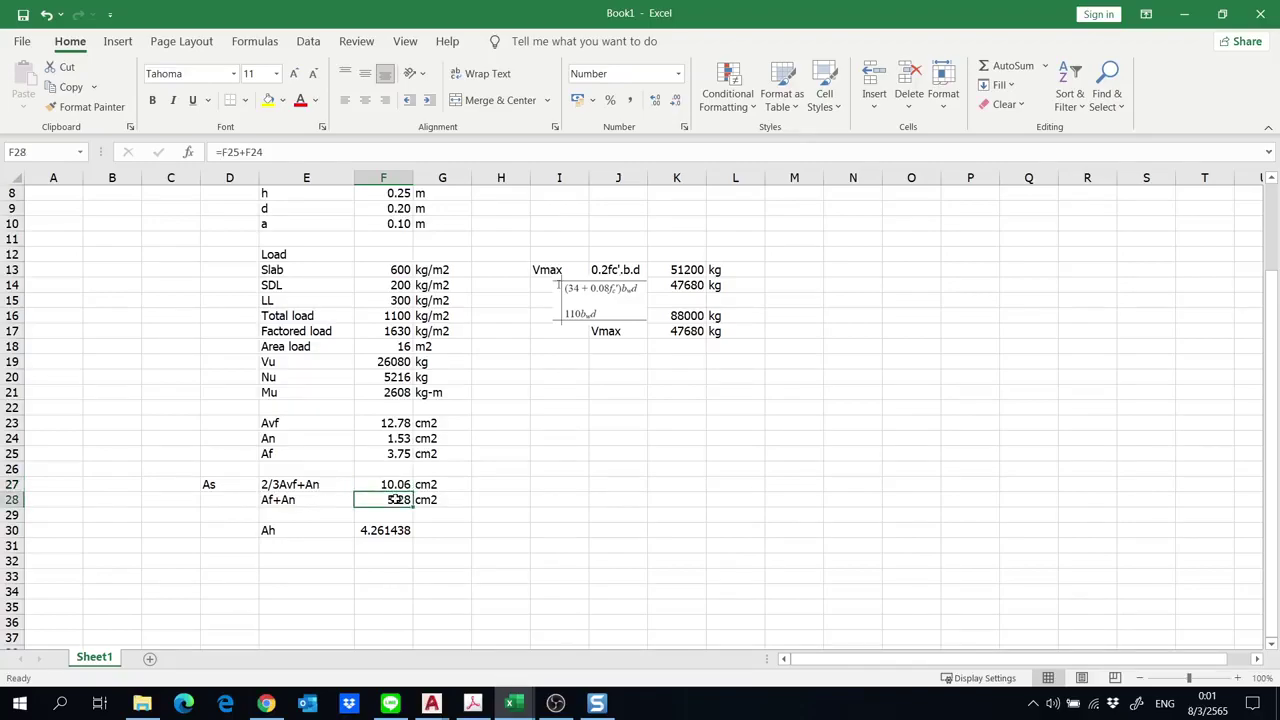
click(397, 484)
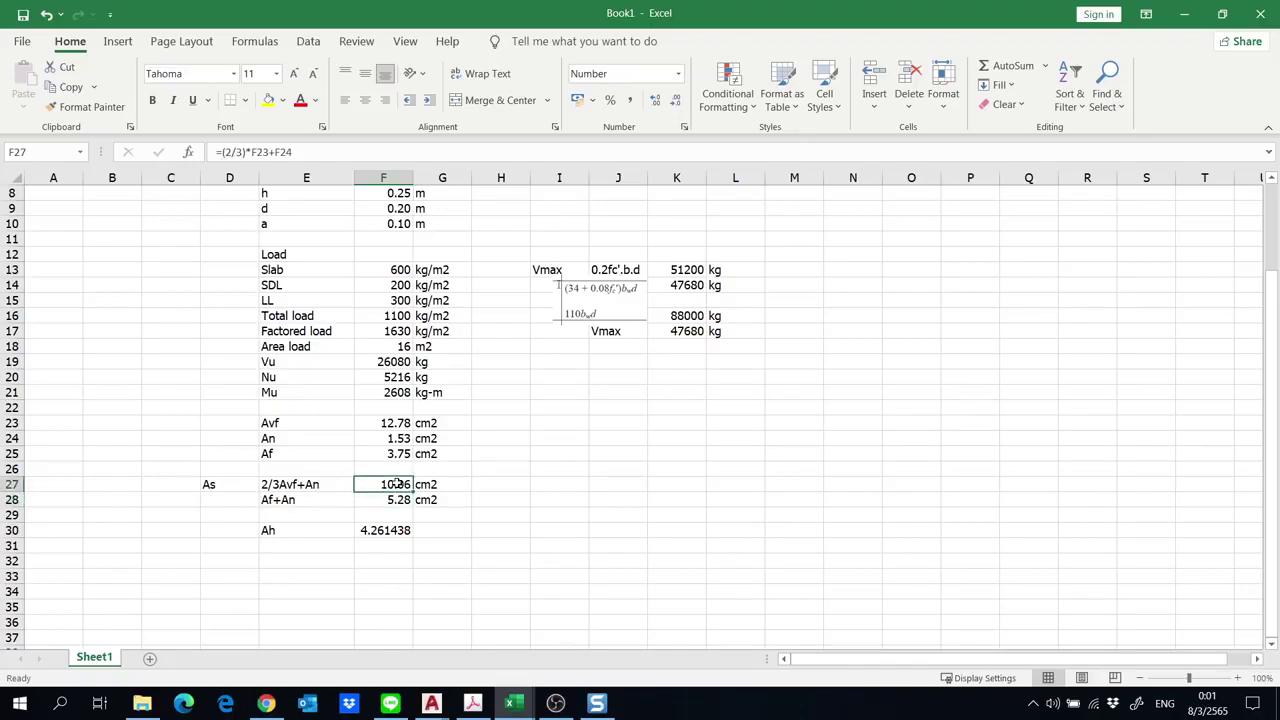
Enter 5-DB16 in H27 as the bar selection for the main reinforcement As.
click(515, 488)
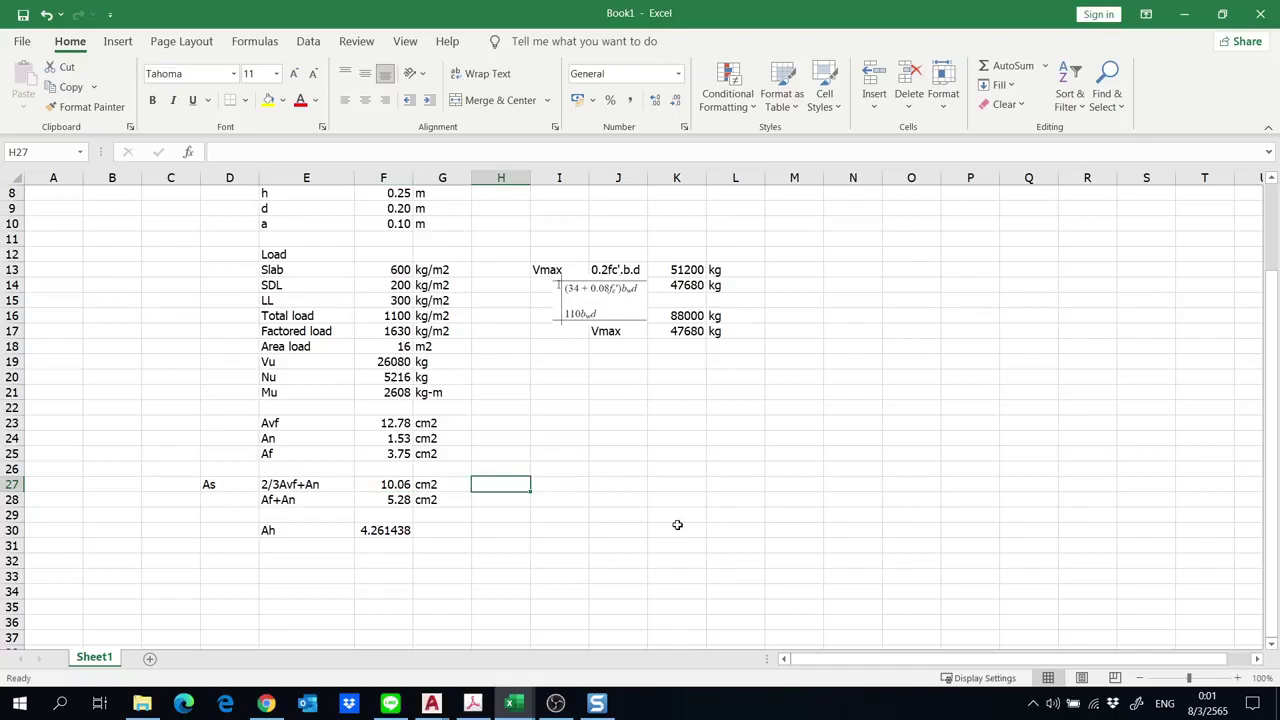
text(5-DB16)
key(Return)
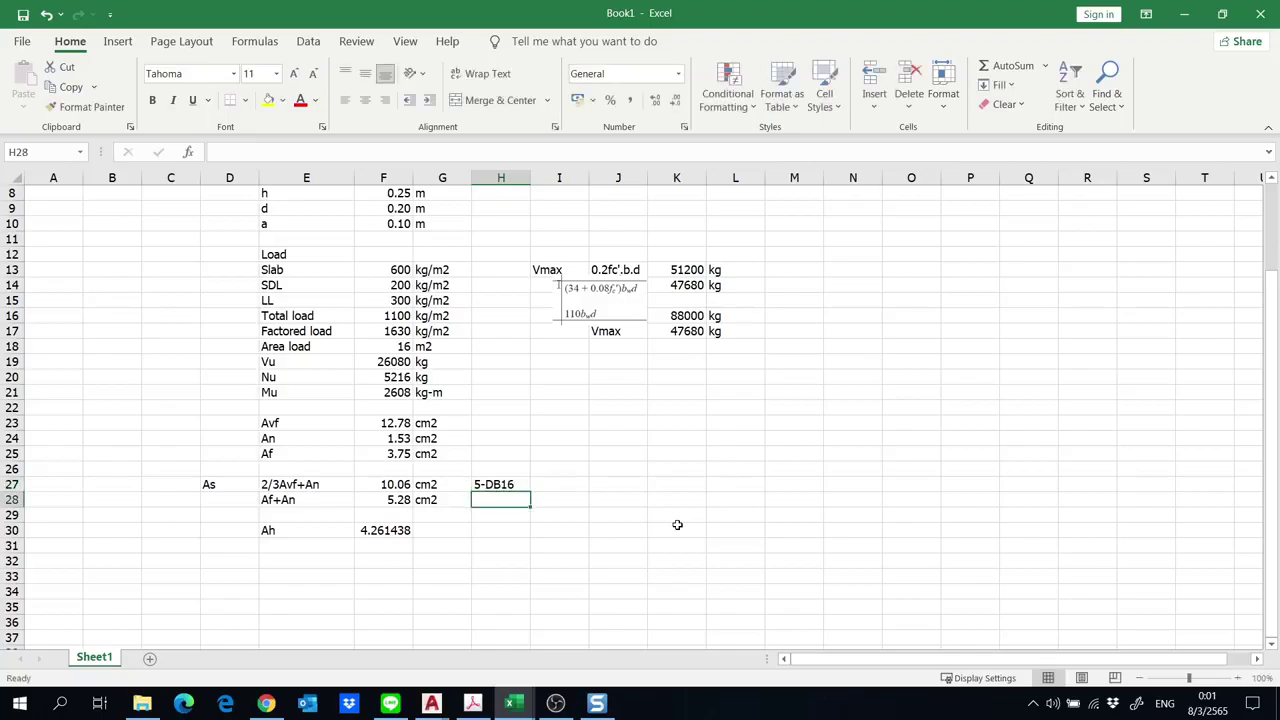
key(Down)
key(Down)
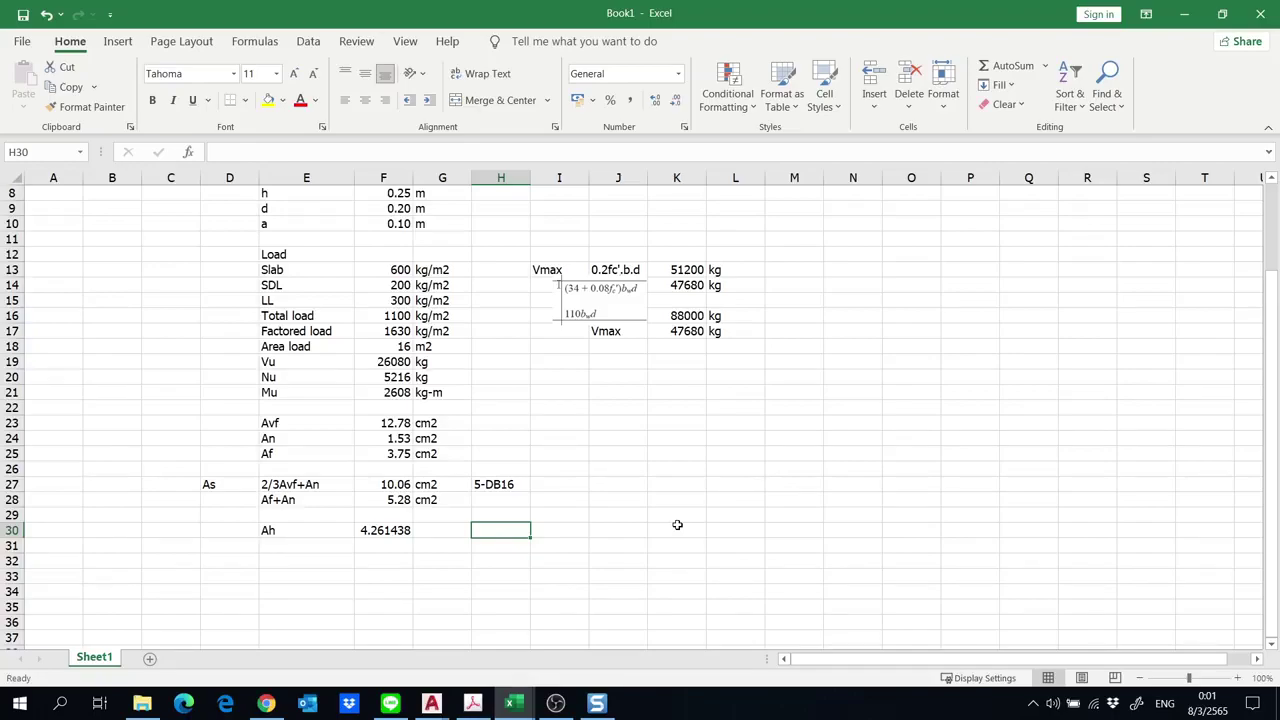
Format the Ah value in F30 to two decimal places and check its formula.
click(406, 524)
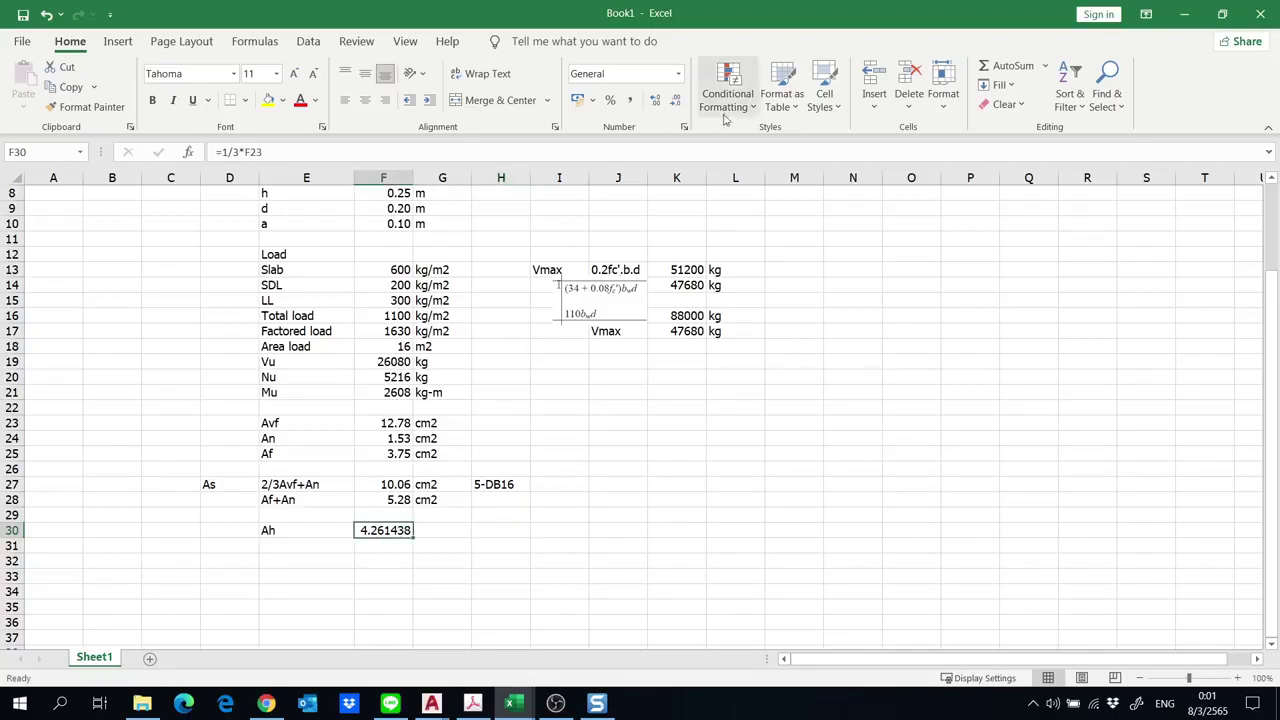
click(677, 101)
click(677, 101)
click(677, 101)
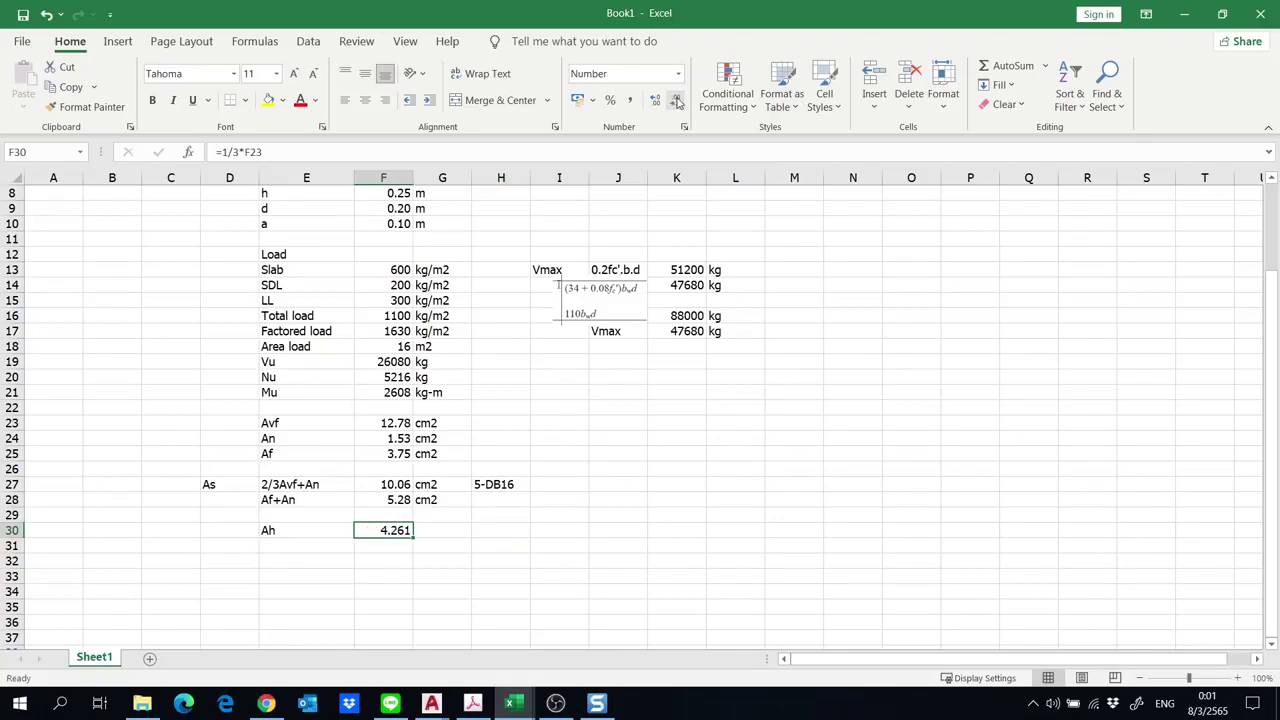
click(677, 101)
click(275, 486)
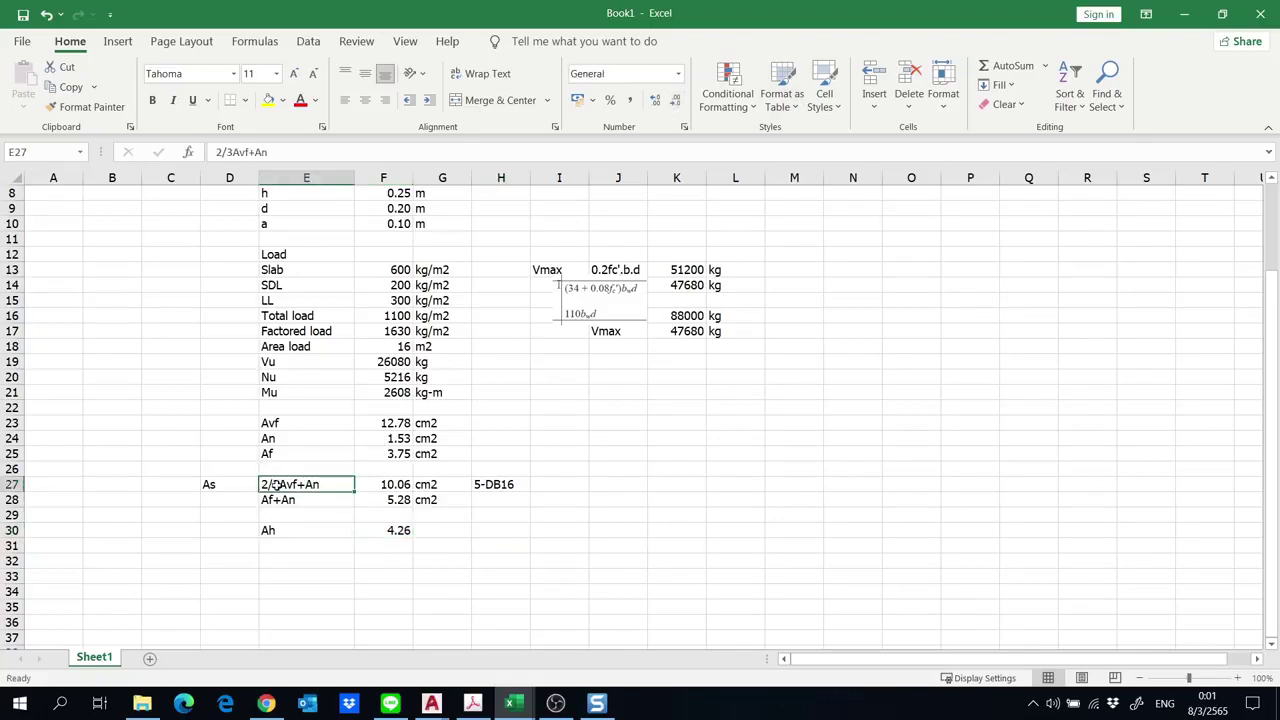
click(390, 526)
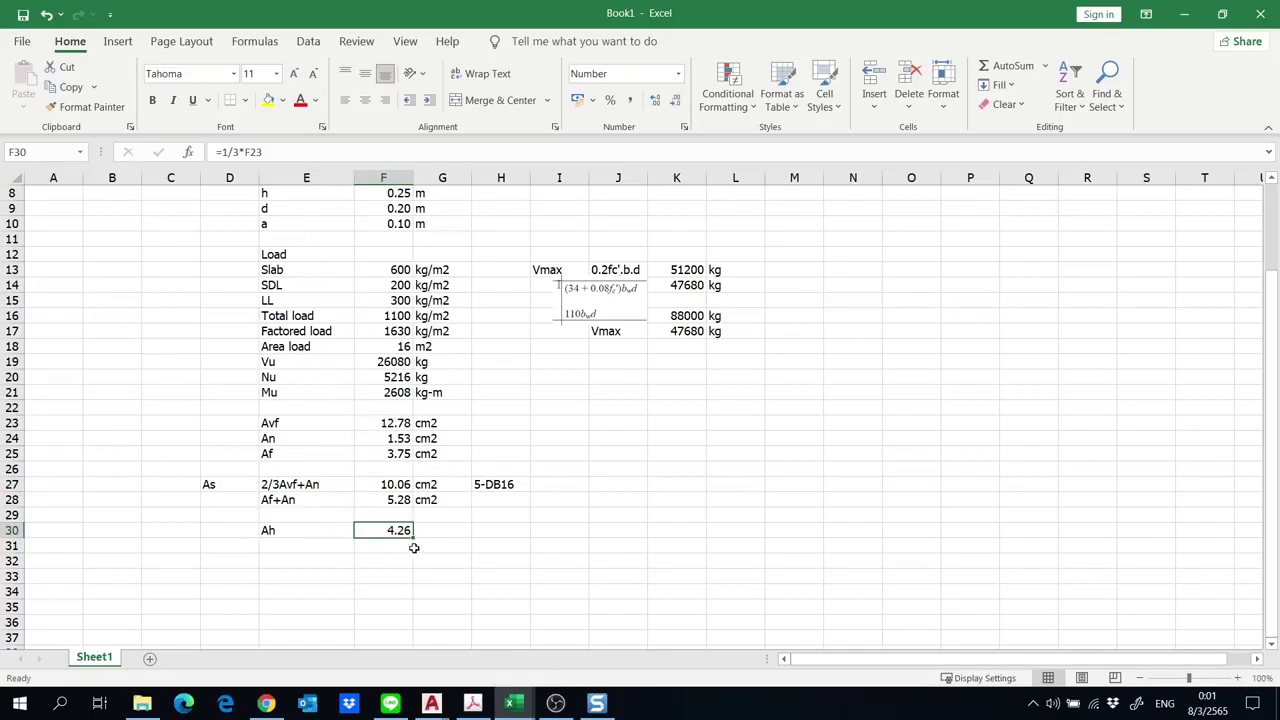
Copy the cm2 unit from G28 to G30 beside the Ah value.
click(436, 502)
key(ctrl+c)
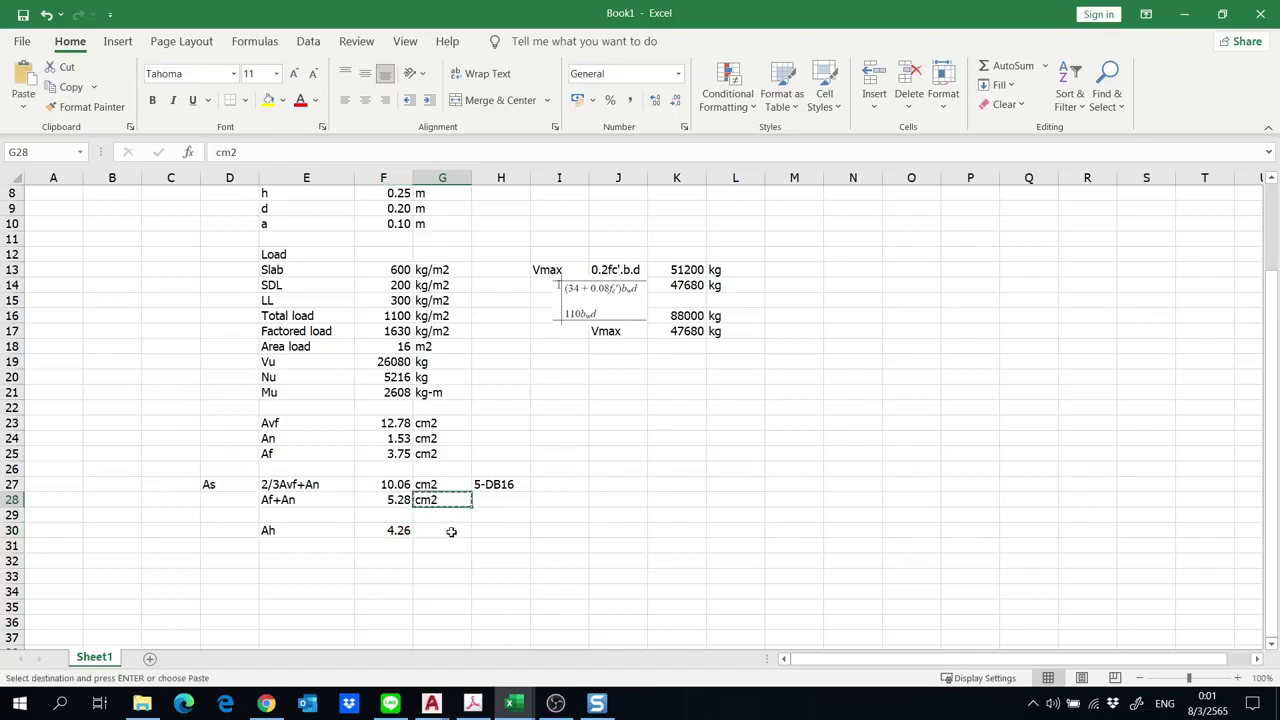
click(451, 532)
key(ctrl+v)
Enter 2-Loop DB12 in H30 as the bar selection for Ah.
click(513, 531)
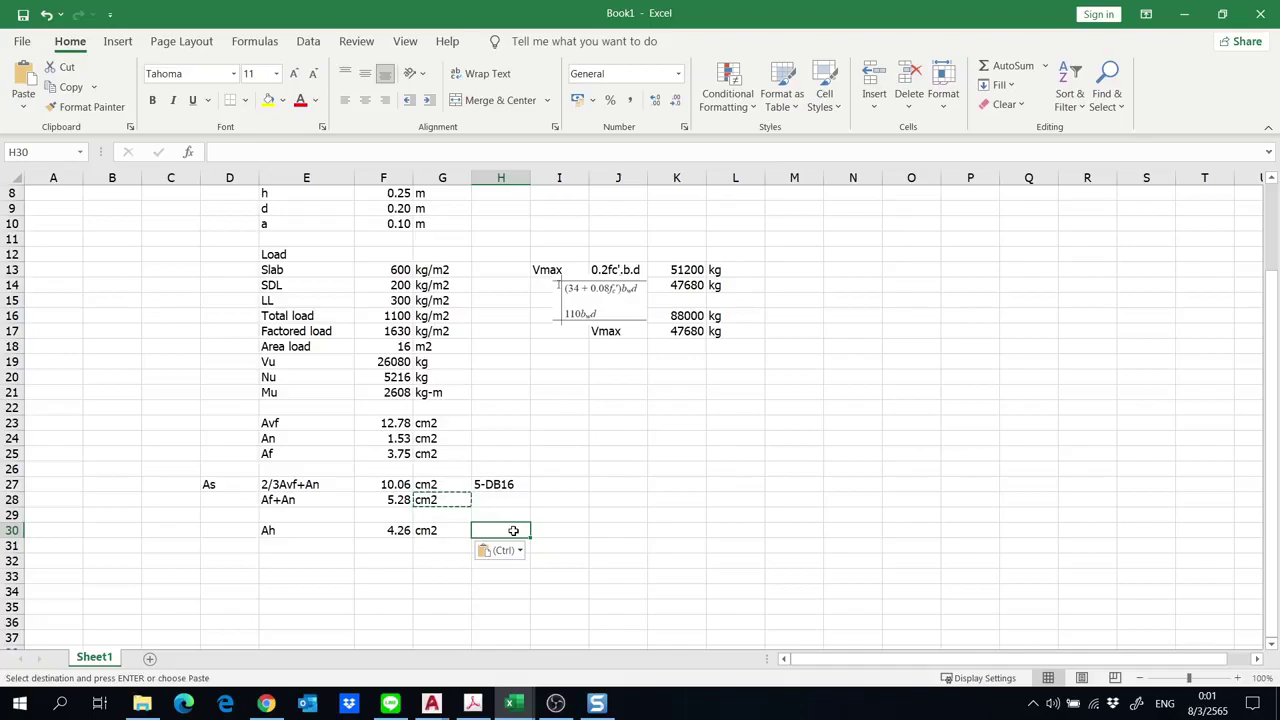
text(2-L)
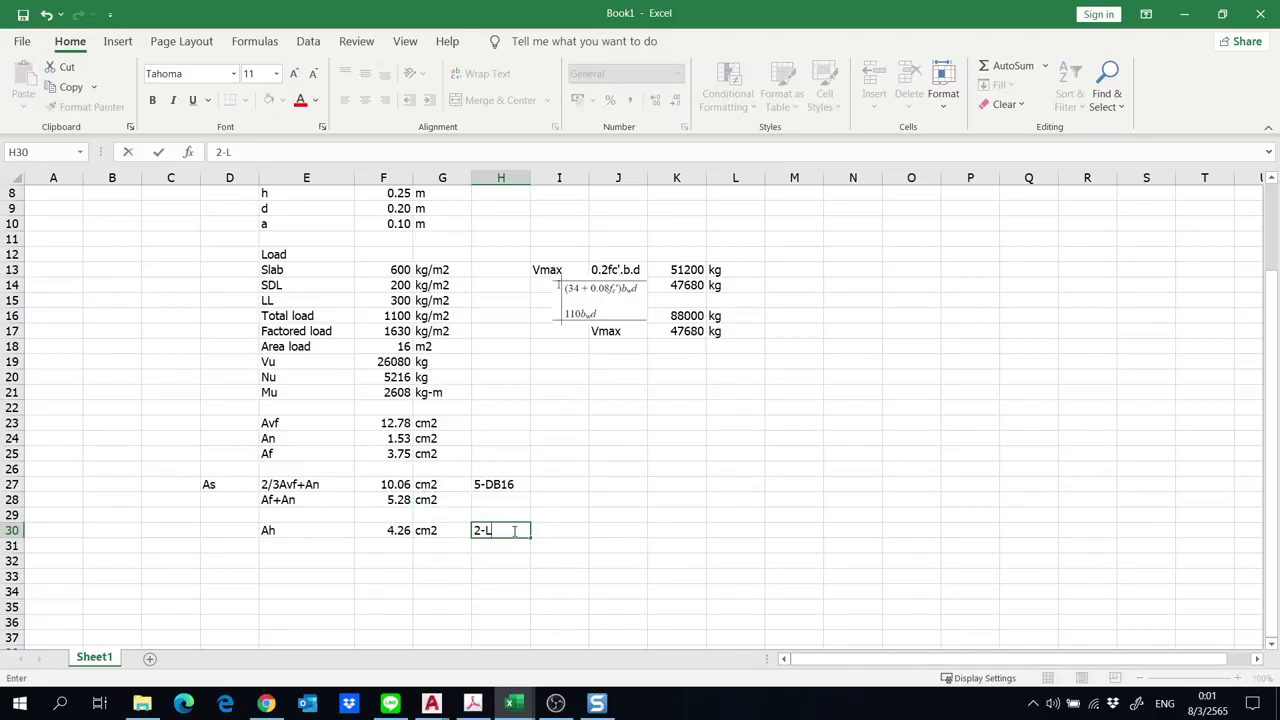
text(oop DB12)
key(Return)
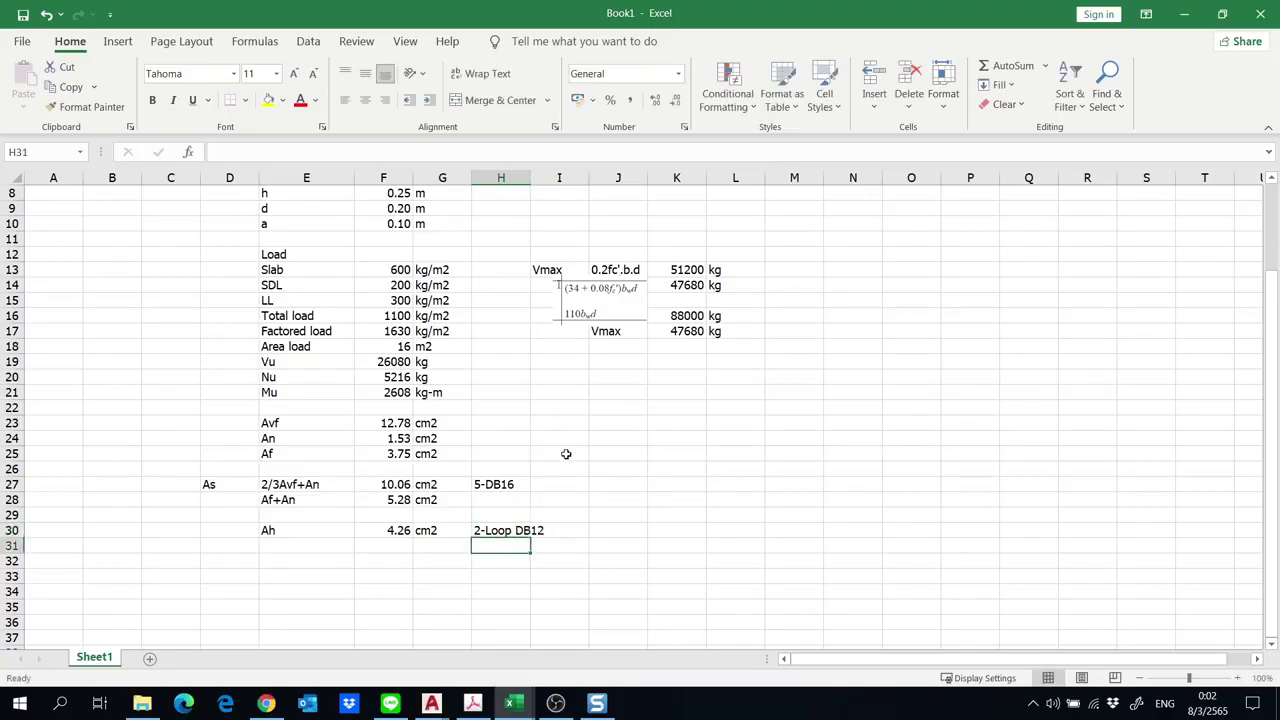
click(579, 501)
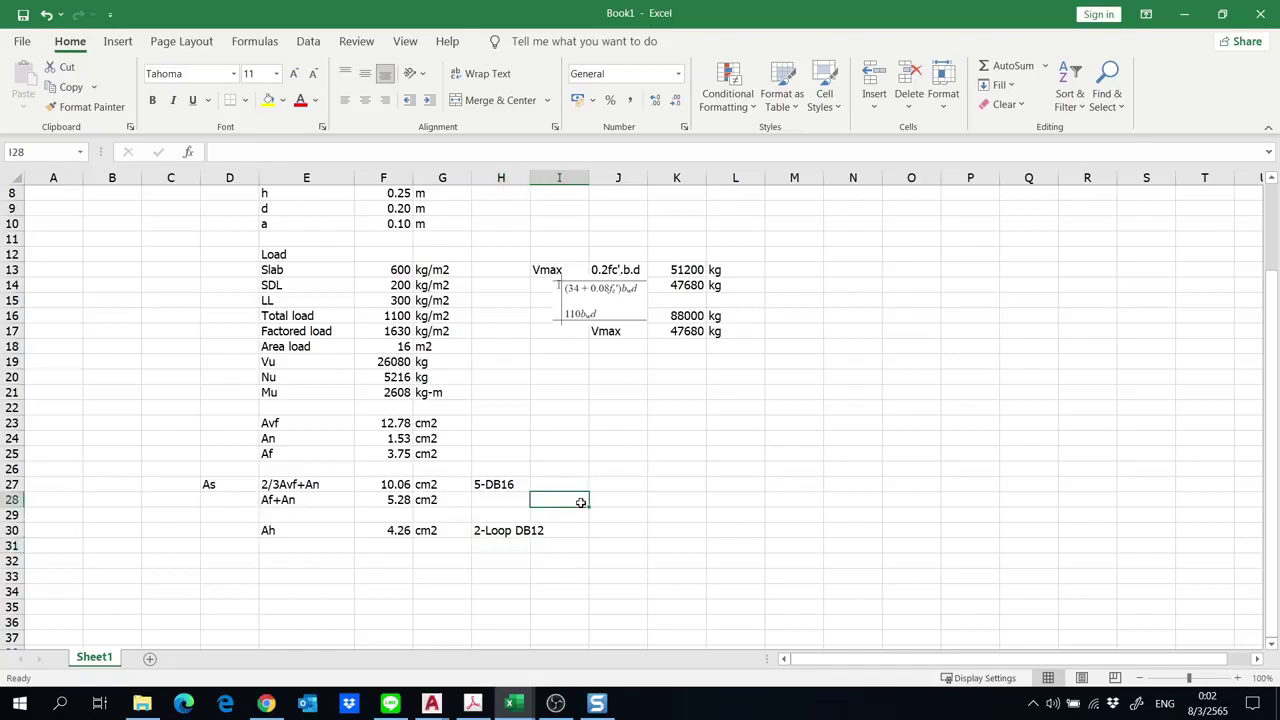
Switch to DETAIL.dwg in AutoCAD and compare the corbel plan's bar callouts with the bar selections in the Book1 sheet.
click(432, 703)
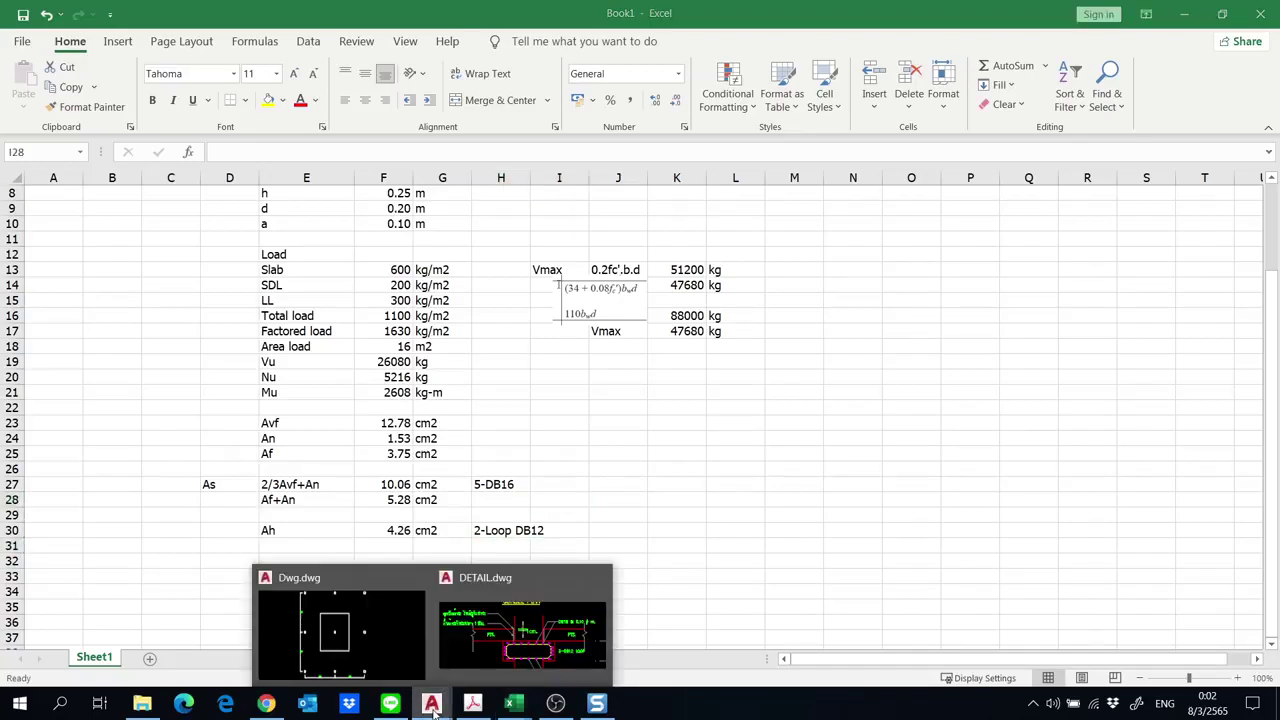
click(520, 630)
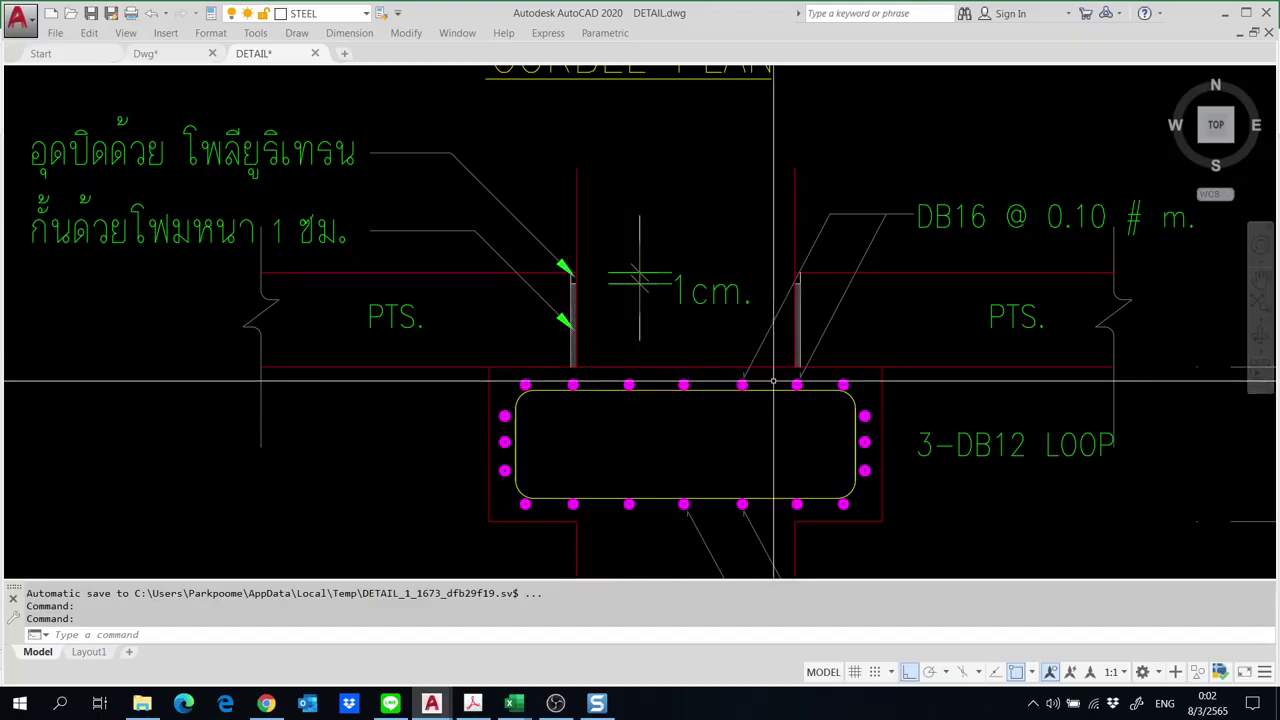
click(514, 703)
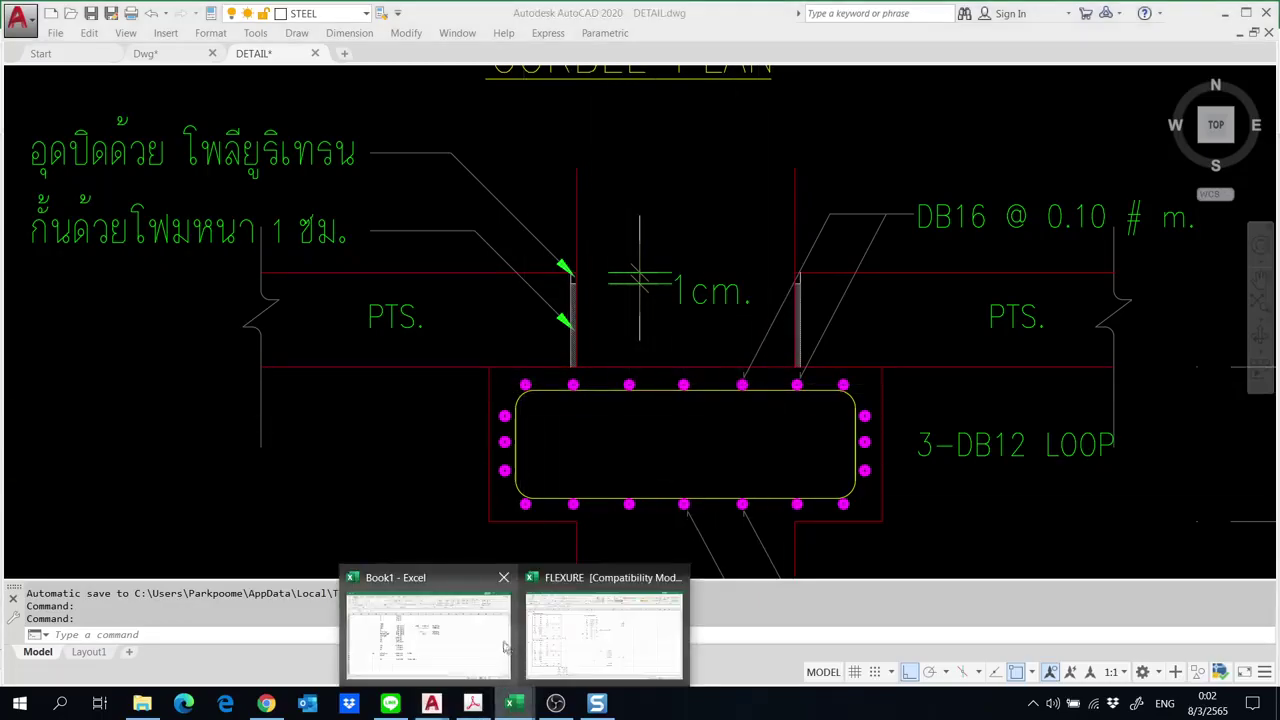
click(459, 645)
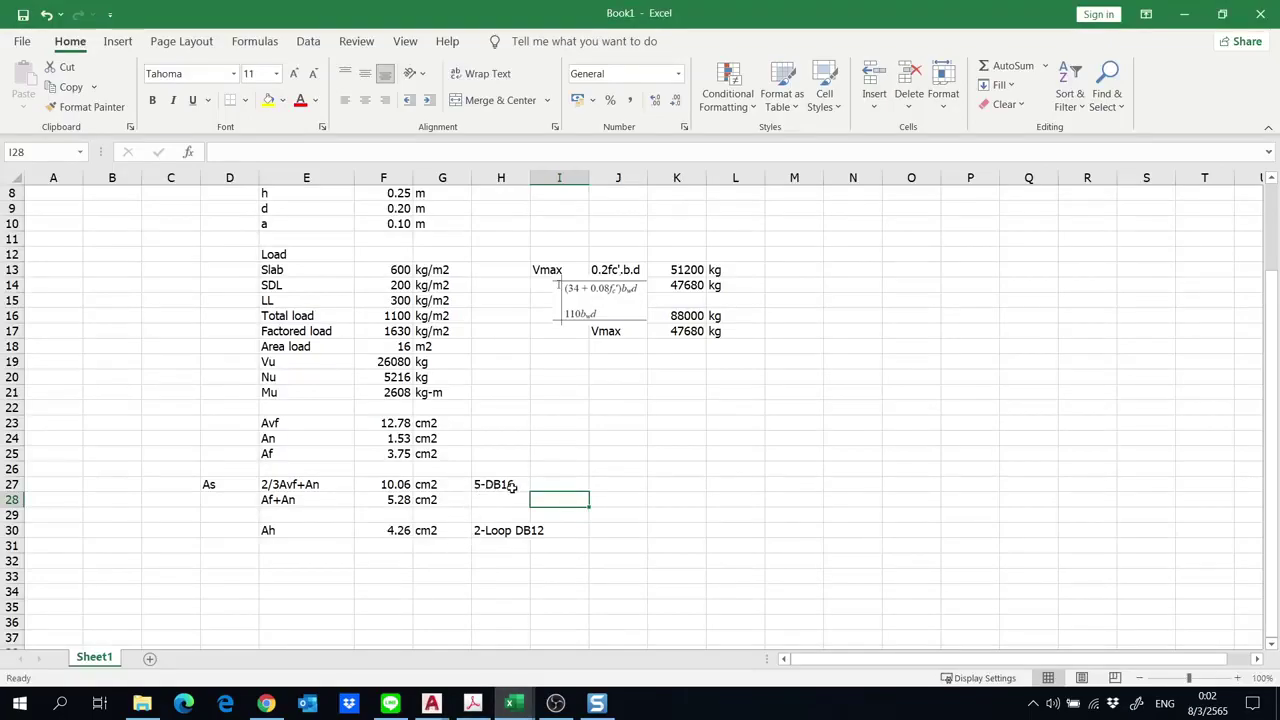
click(431, 704)
click(522, 630)
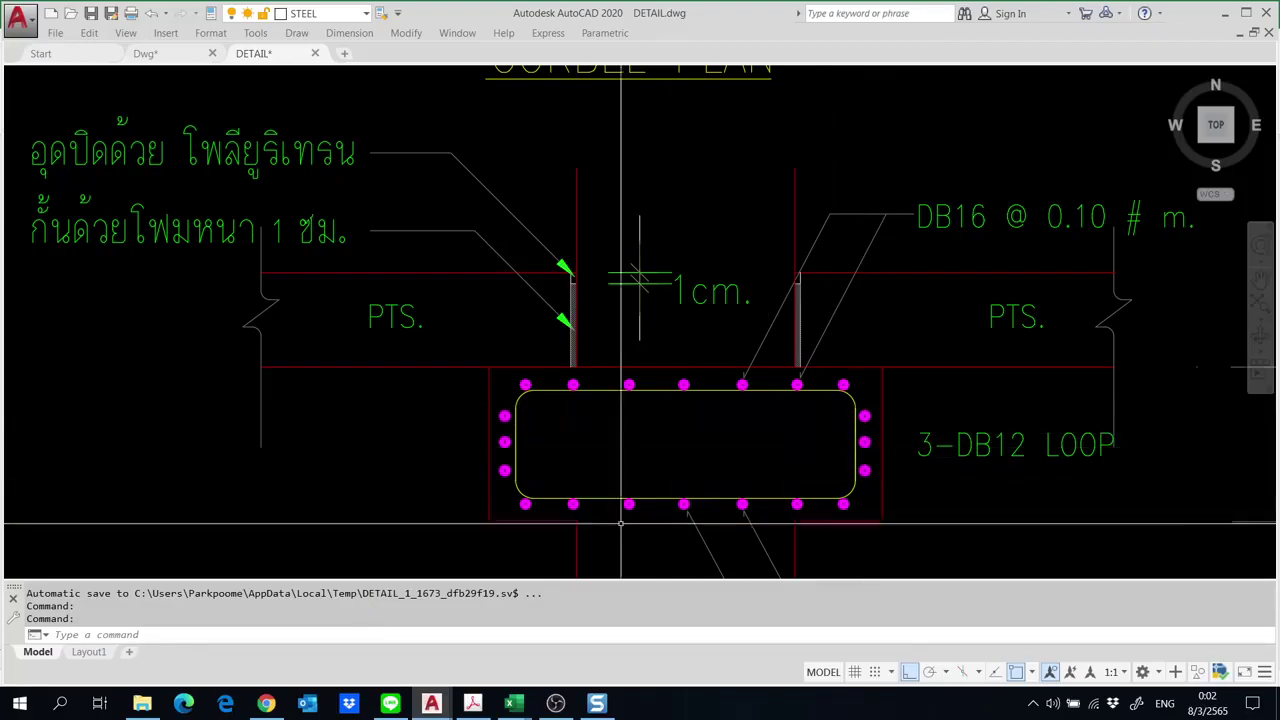
Examine the As and Ah layout in the corbel diagram on the structuralcalc.com page in Chrome, and compare it with DETAIL.dwg in AutoCAD.
click(472, 703)
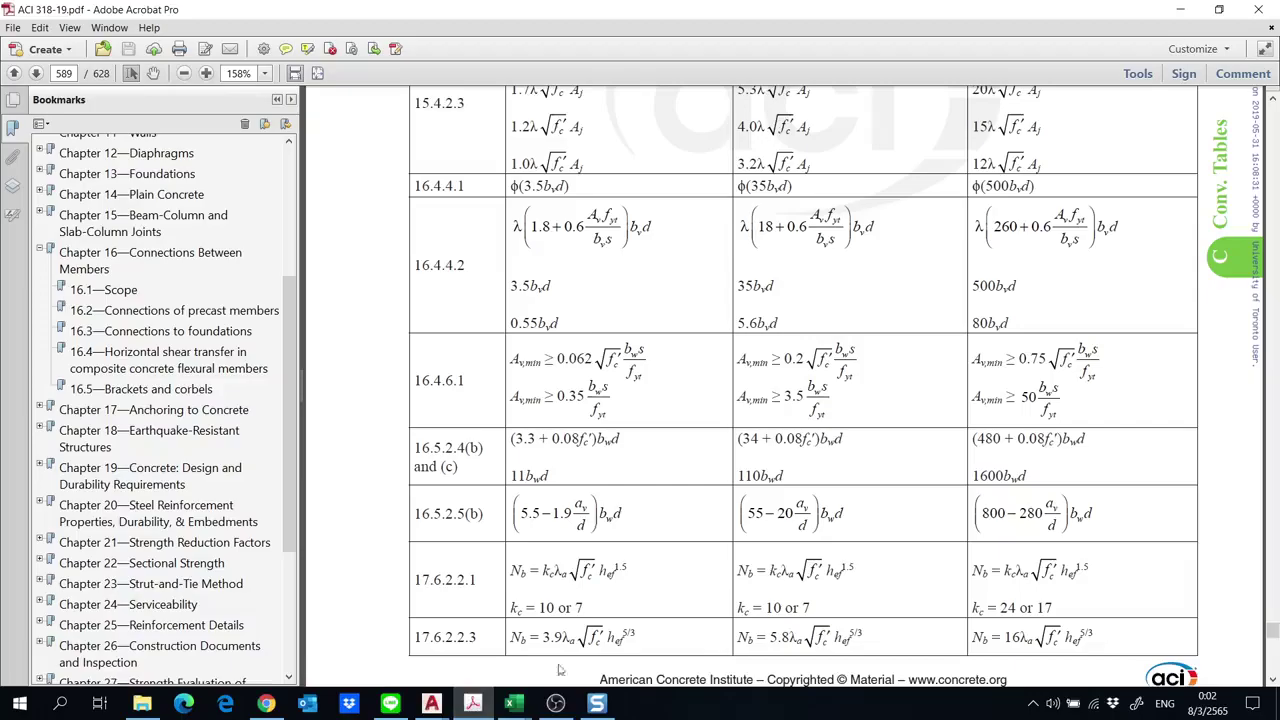
mouse_move(472, 707)
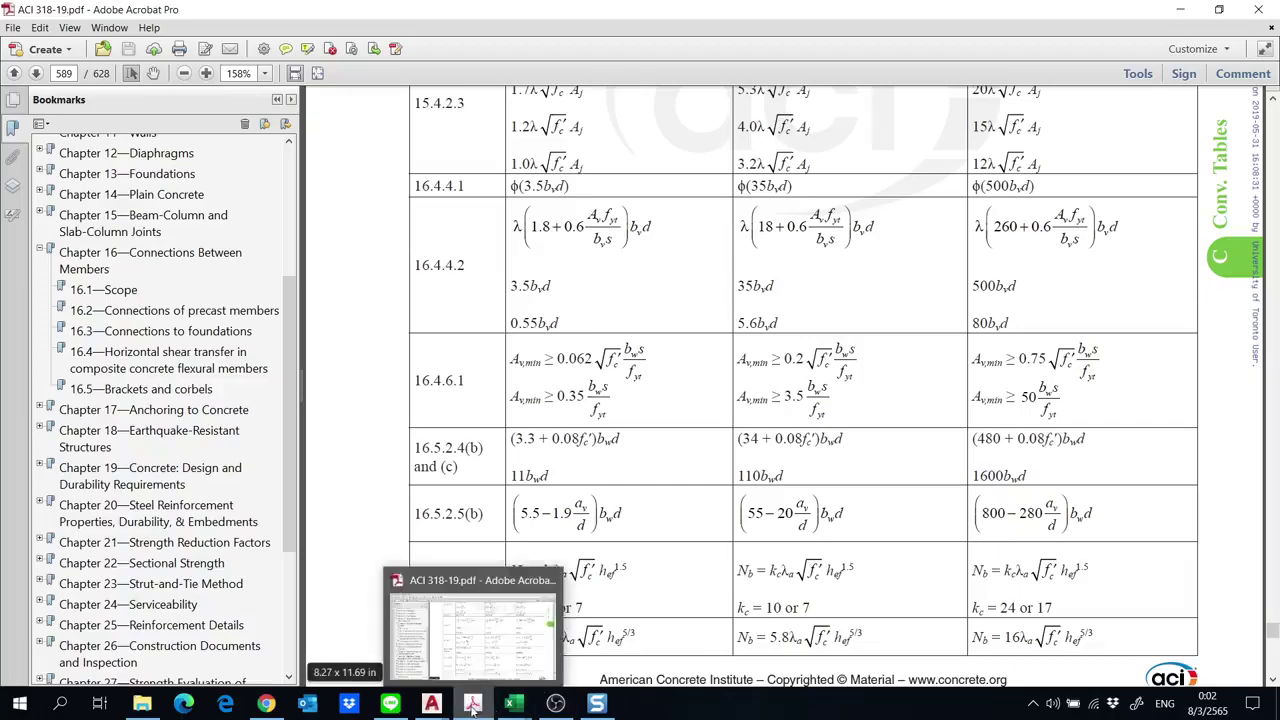
click(262, 703)
scroll(400, 385, up, 20)
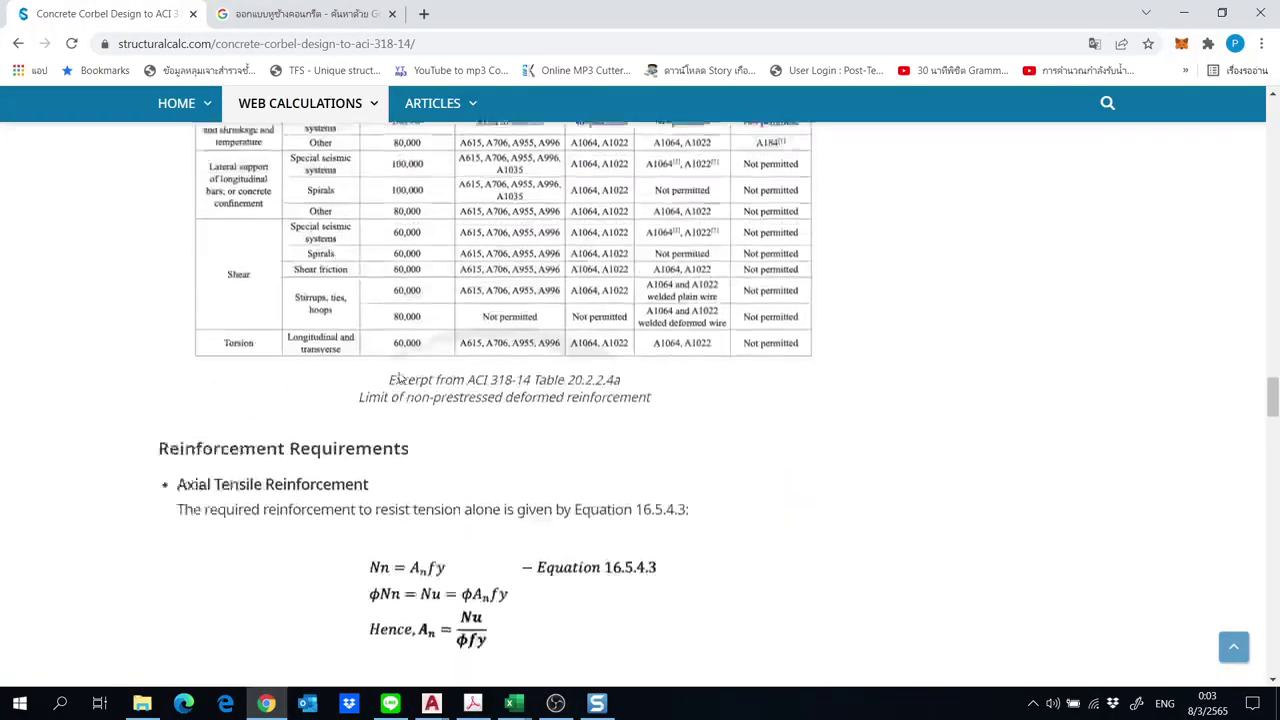
scroll(398, 378, up, 5)
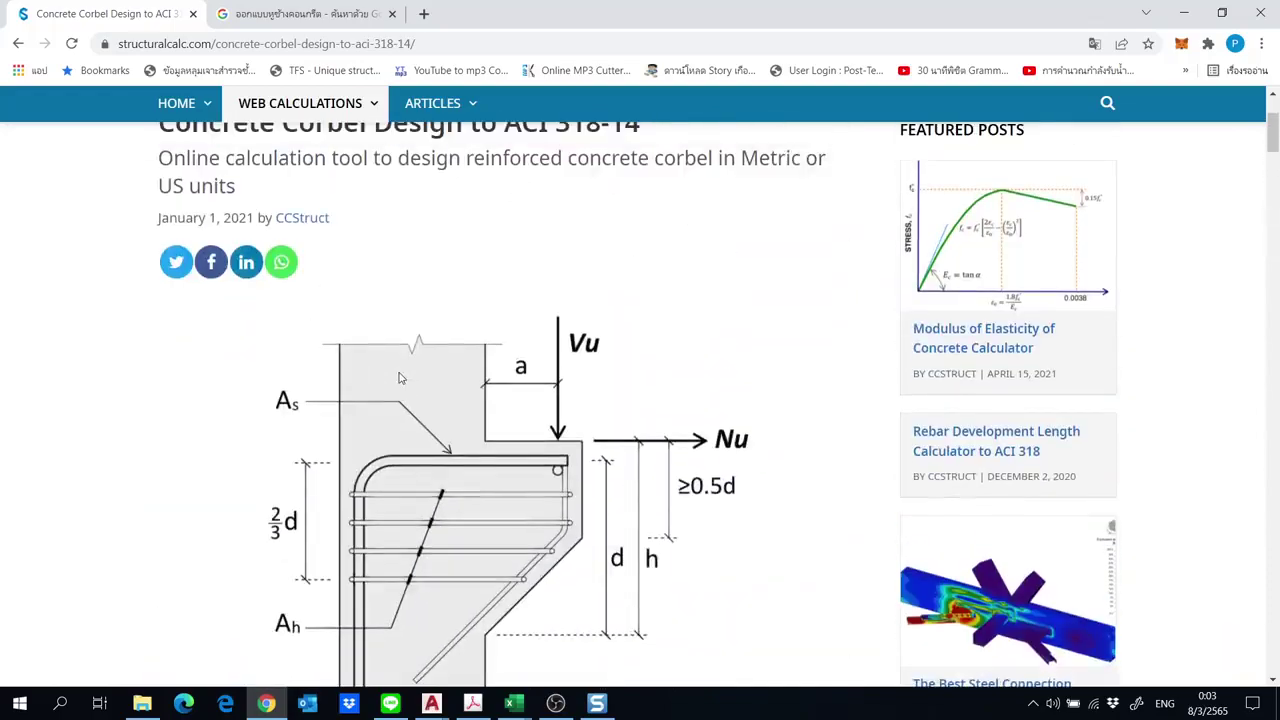
scroll(330, 275, down, 3)
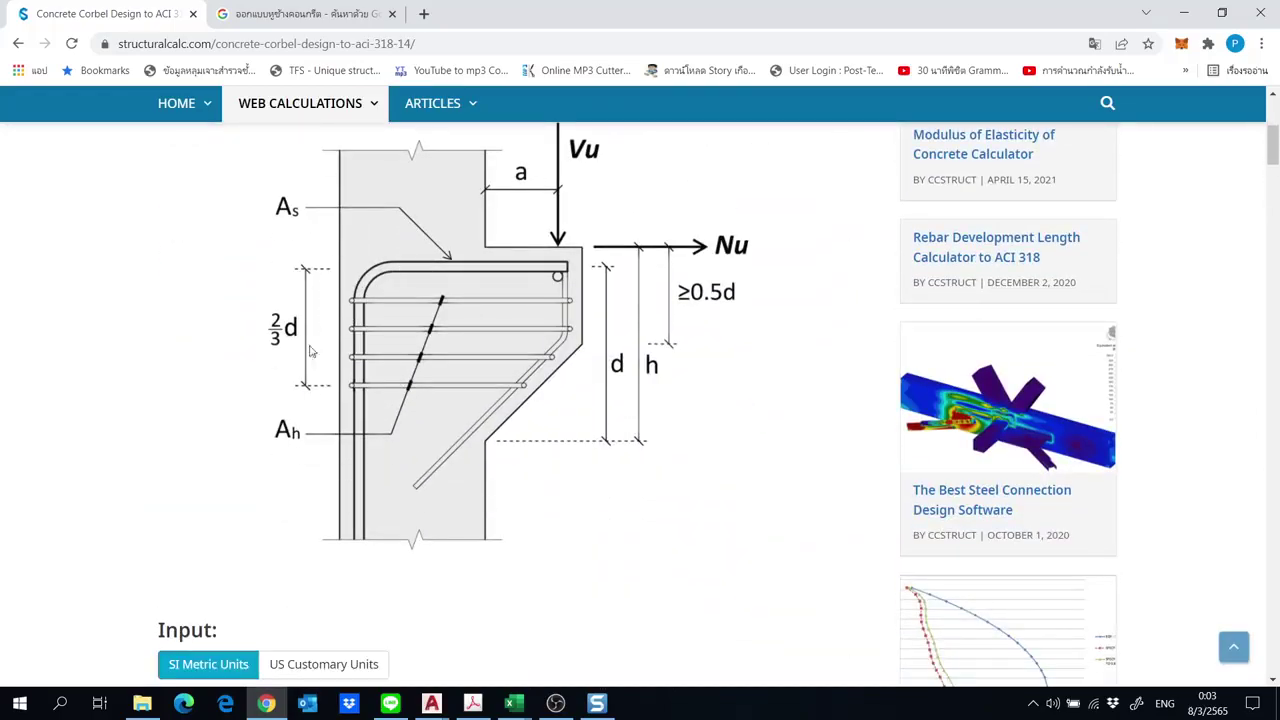
mouse_move(432, 708)
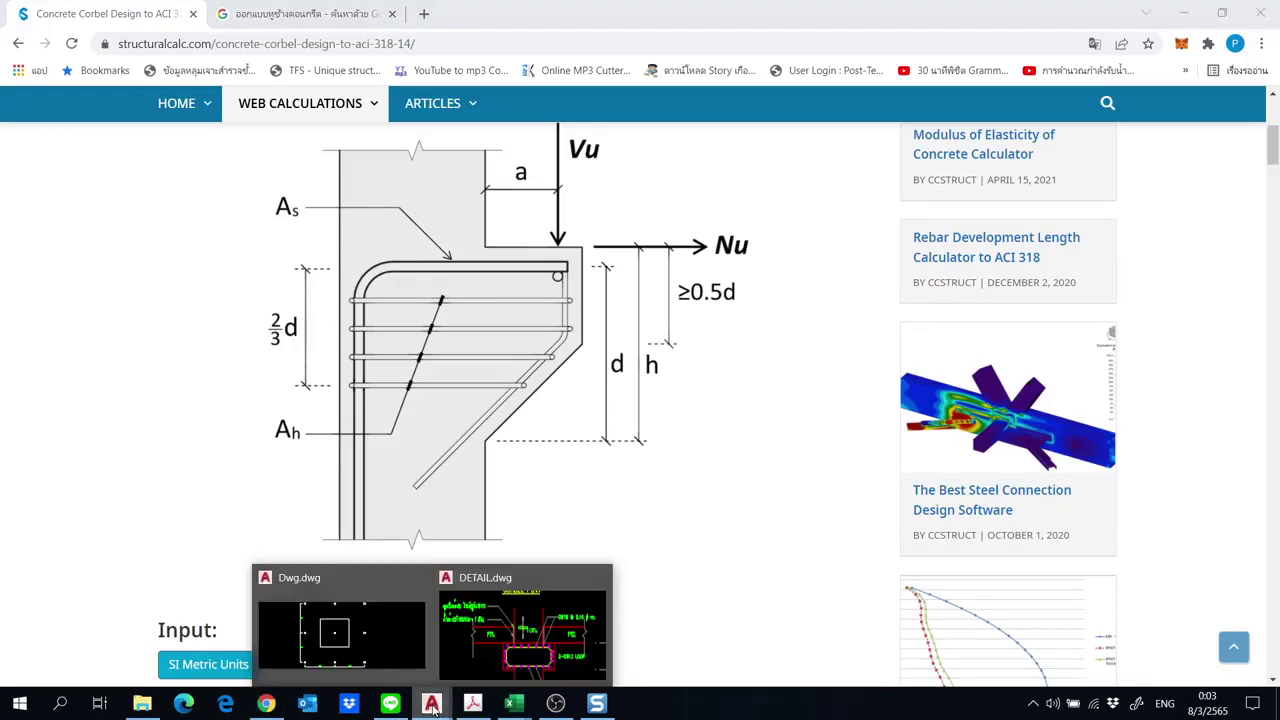
click(522, 625)
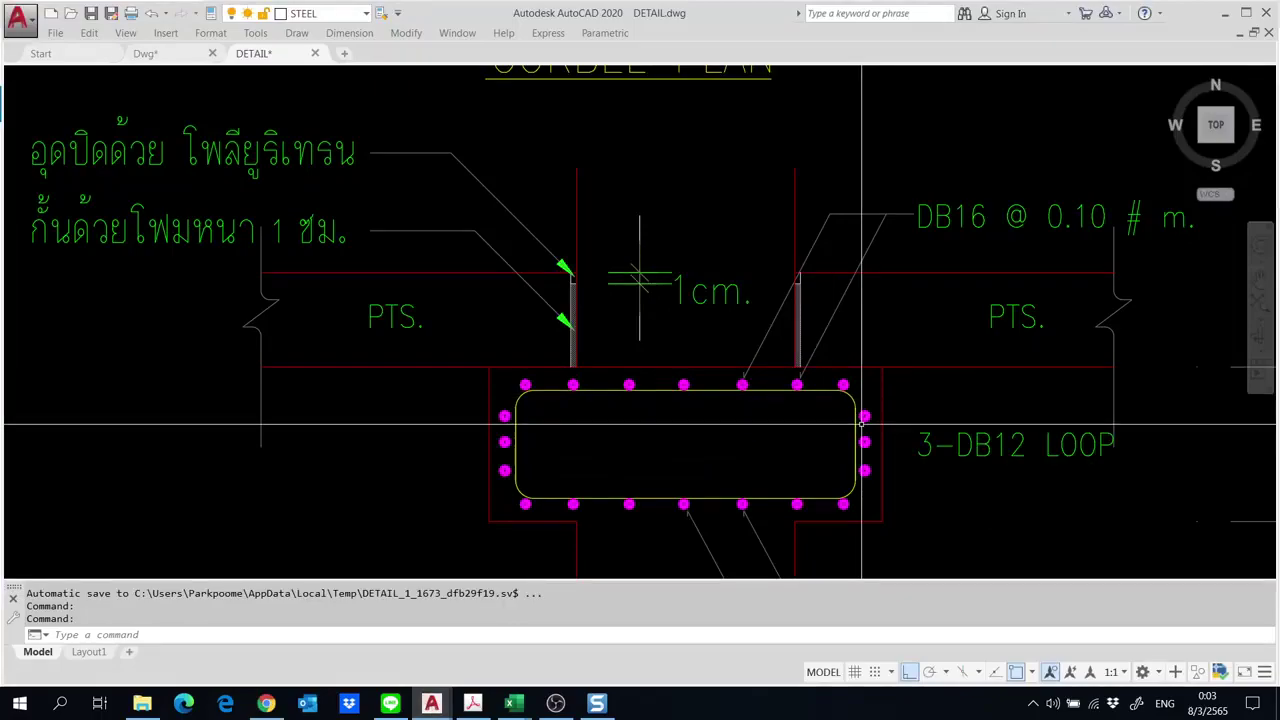
Return to the Book1 workbook in Excel and review the geometry, load and reinforcement values from the start of the sheet.
click(512, 703)
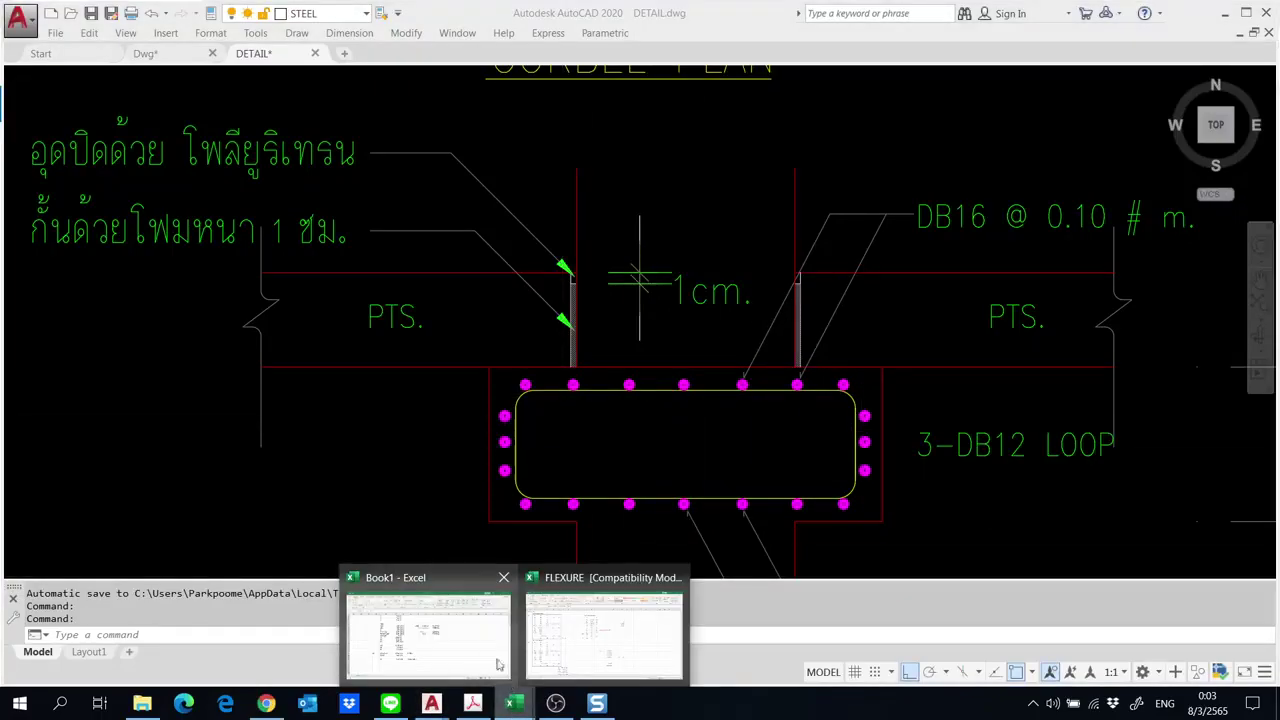
click(475, 645)
scroll(620, 468, up, 2)
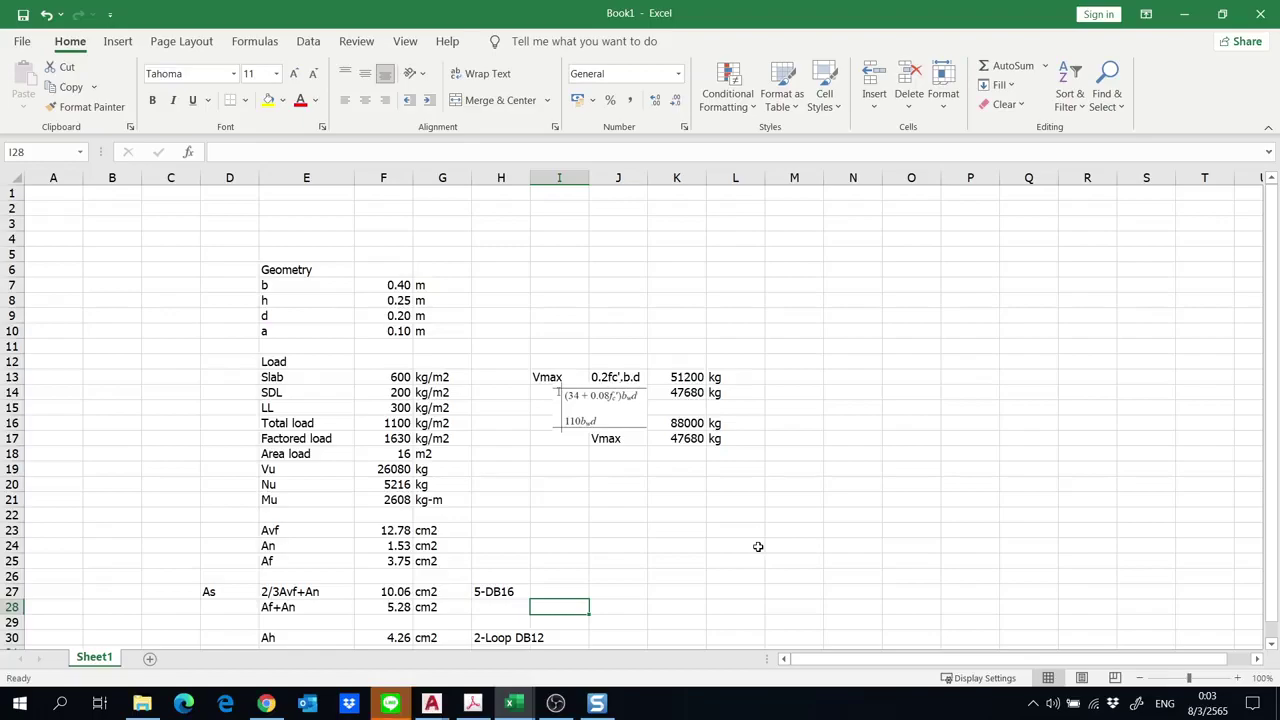
click(375, 396)
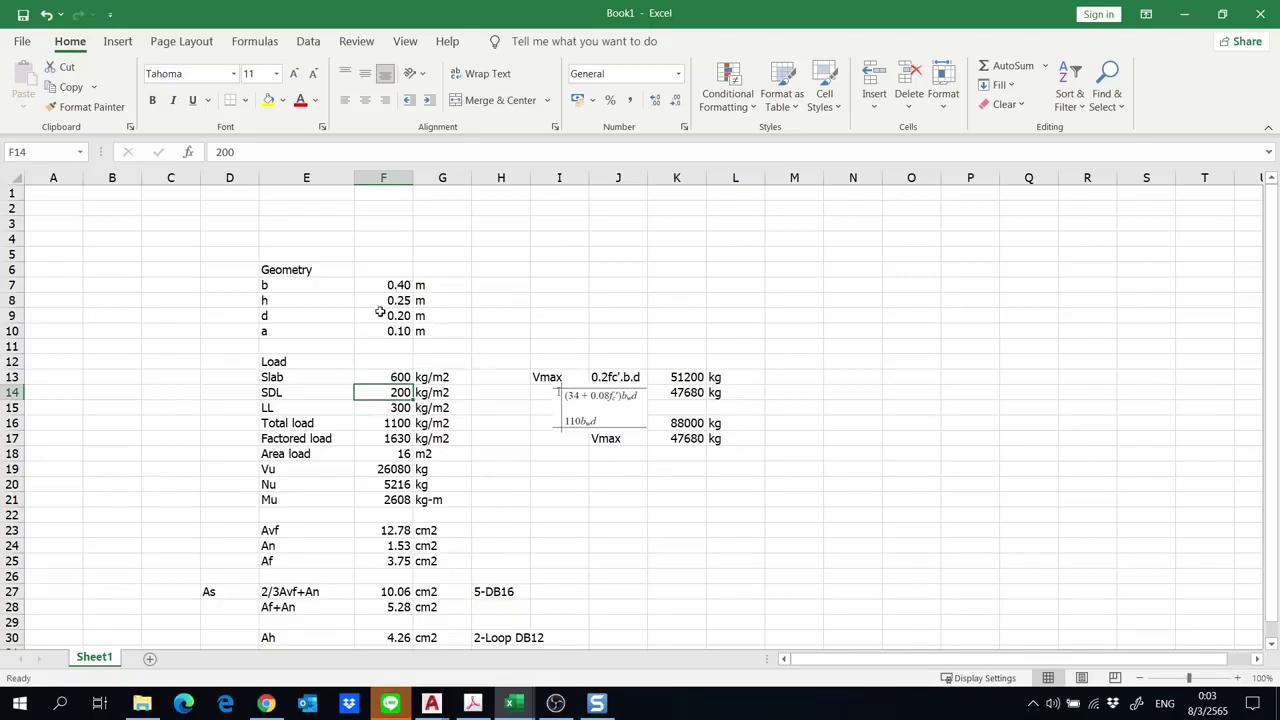
click(499, 400)
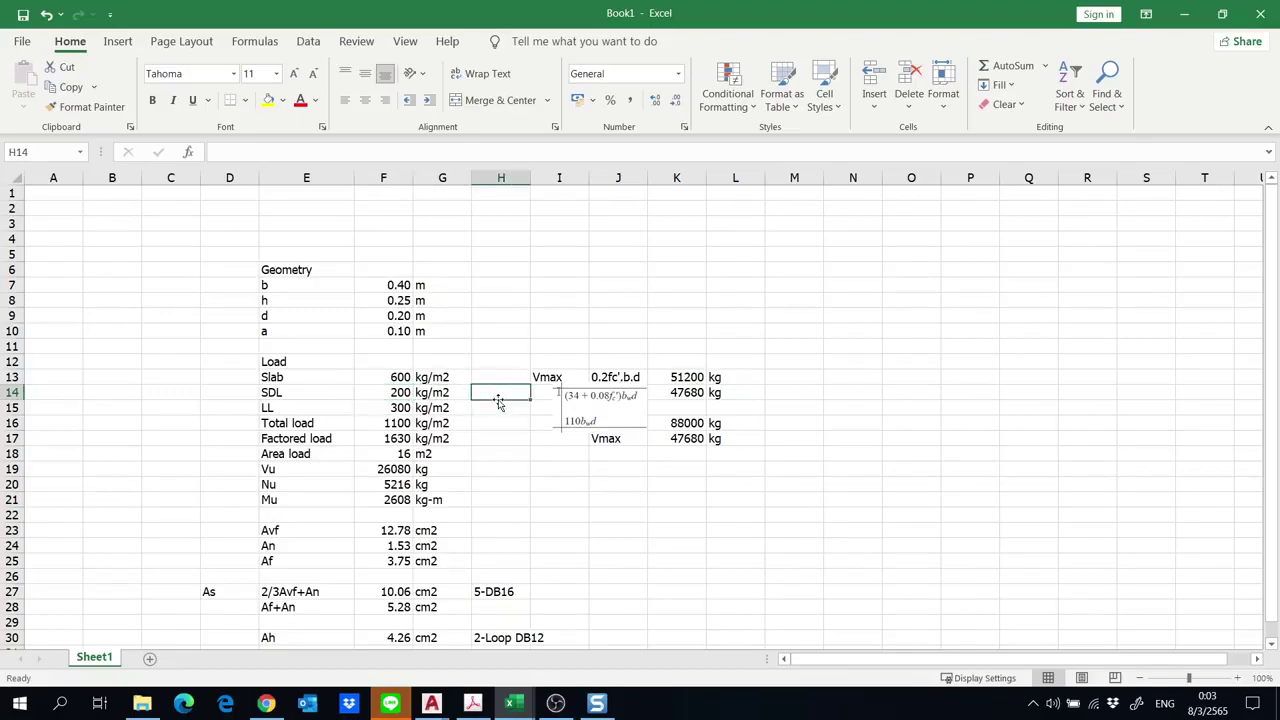